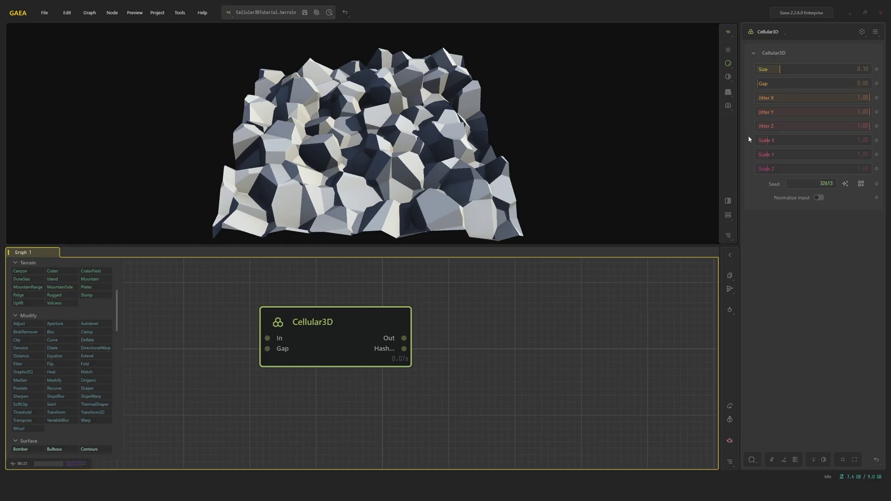
Step: Set the Cellular3D node's Size to 0.04 and Gap to 0.03
left_click_drag(780, 68, 789, 84)
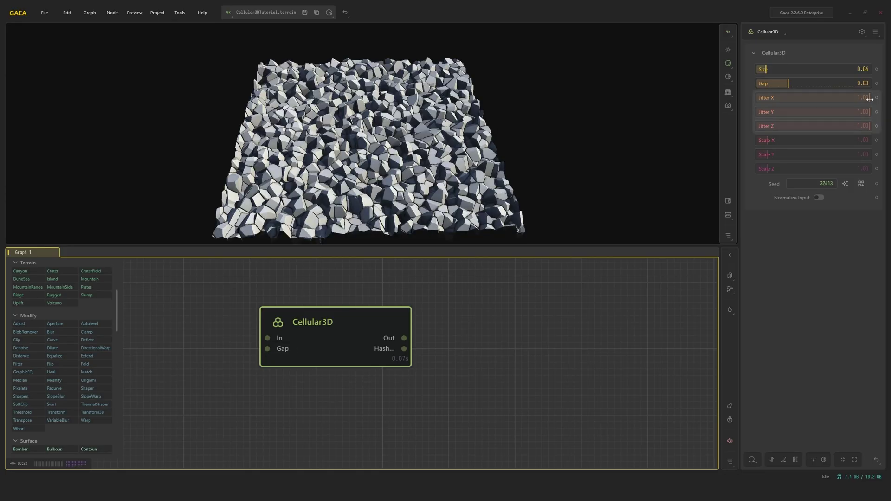
Step: Try Jitter X and Jitter Y at 0.06 on the Cellular3D node, and restore the jitter values to 1.00
left_click_drag(869, 99, 762, 98)
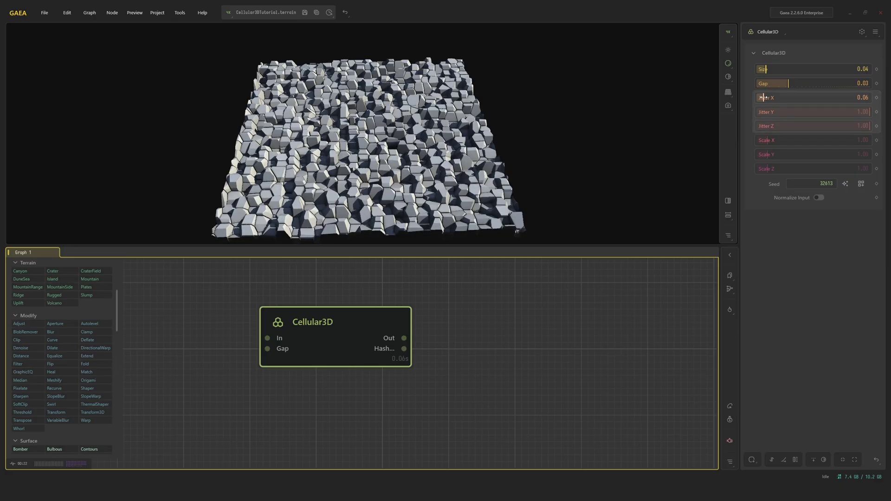
left_click_drag(867, 112, 764, 111)
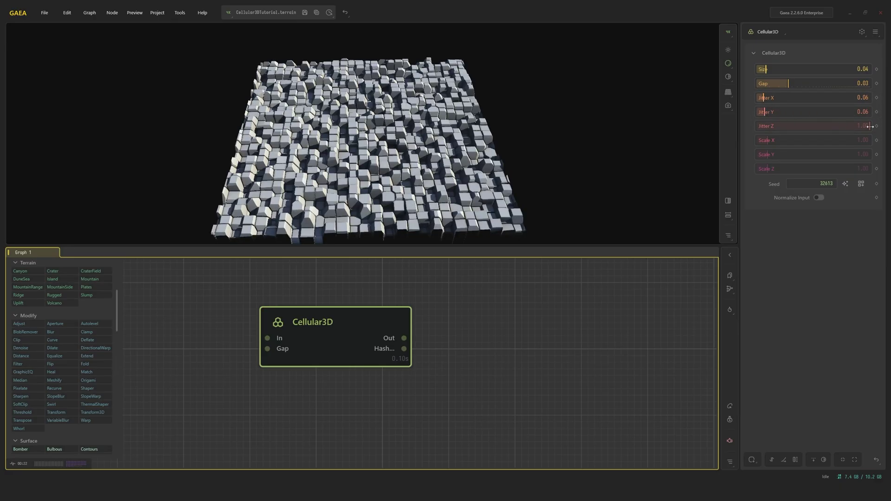
left_click_drag(870, 126, 872, 98)
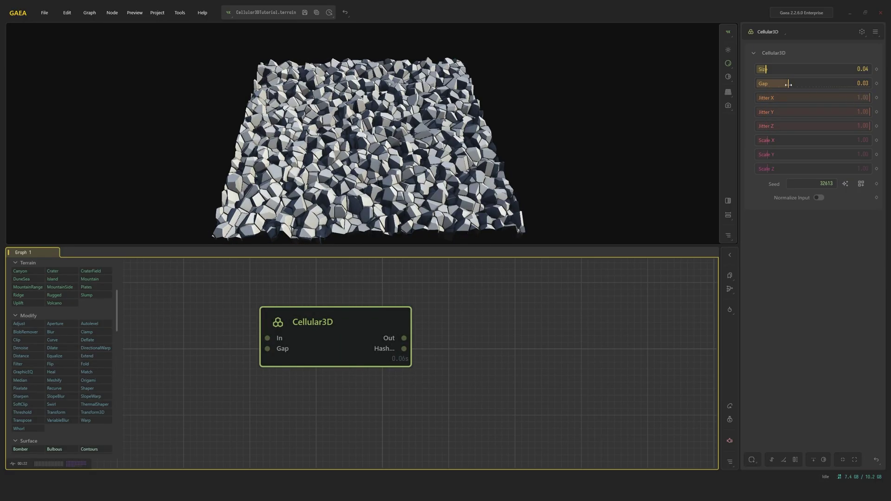
Step: Set Jitter X and Jitter Y of the Cellular3D node to 0.06
left_click_drag(788, 83, 789, 84)
left_click(788, 84)
left_click_drag(870, 99, 764, 99)
left_click_drag(869, 111, 764, 112)
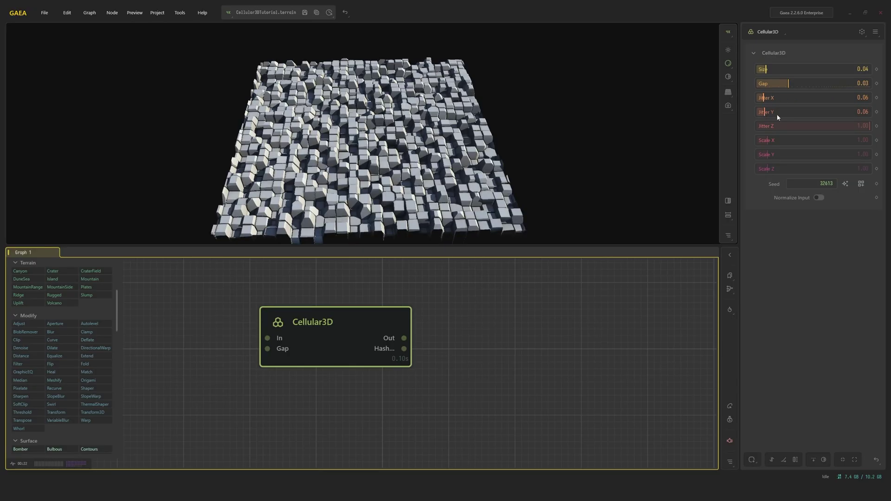
Step: Try other Jitter Z and Scale values on the Cellular3D node
left_click_drag(870, 127, 887, 133)
left_click_drag(767, 140, 789, 168)
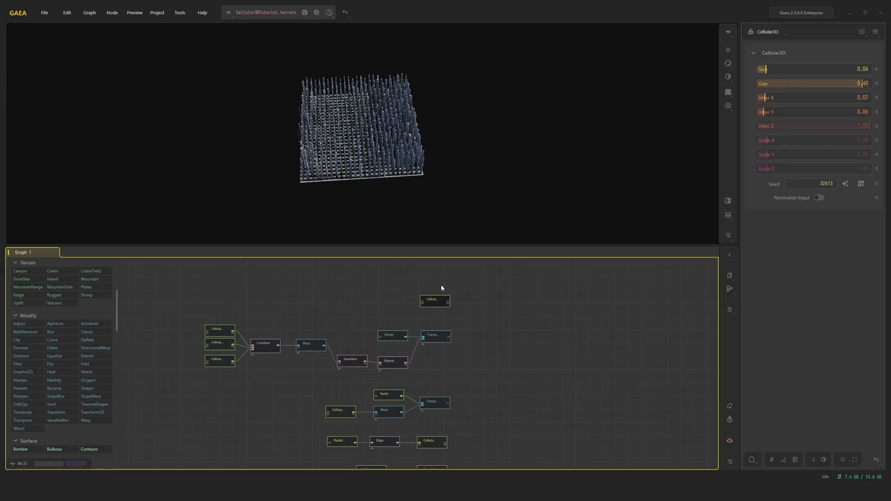
Step: Preview the Combine, Warp, Seamless, Repeat, Slump and Transpose nodes of the gravel graph one by one
left_click(444, 337)
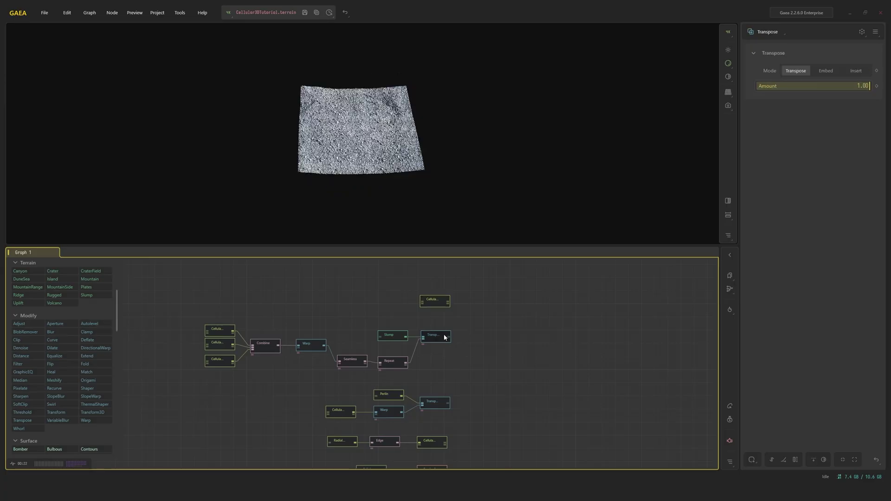
scroll(325, 120, "up", 5)
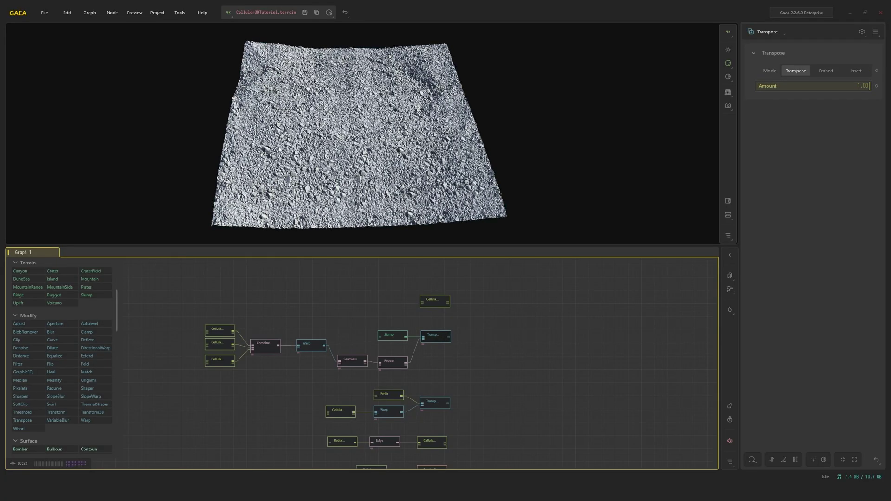
left_click(277, 394)
left_click(265, 346)
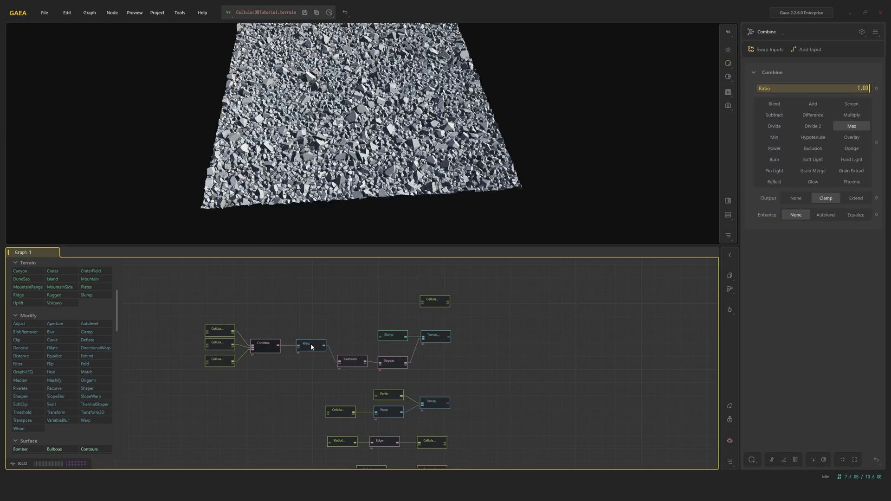
left_click(311, 344)
scroll(311, 364, "up", 5)
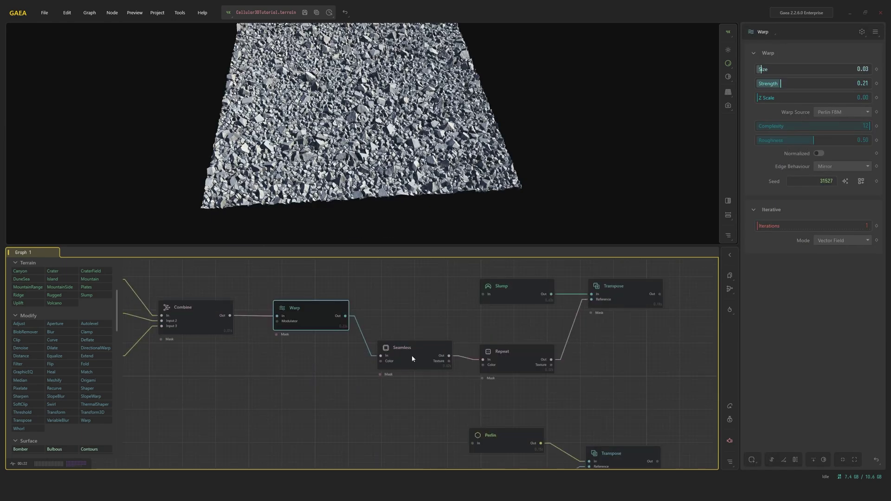
left_click(420, 356)
left_click(496, 356)
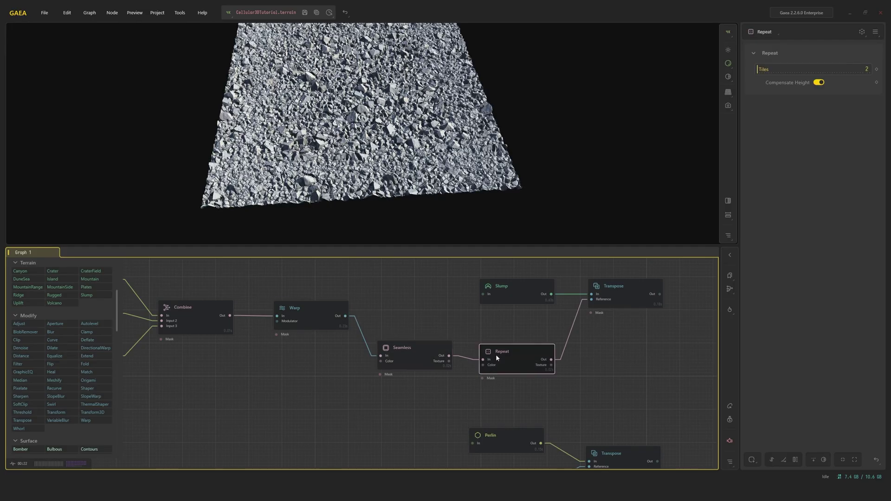
middle_click_drag(544, 316, 453, 355)
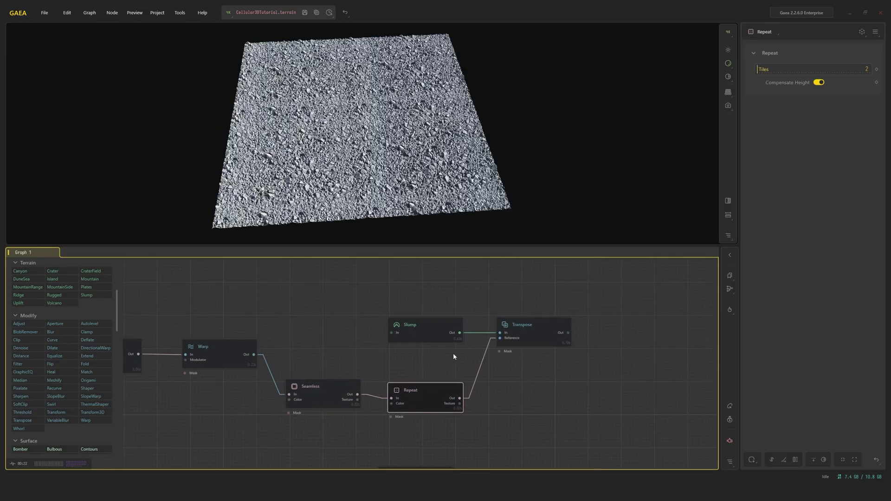
left_click(435, 328)
left_click(565, 341)
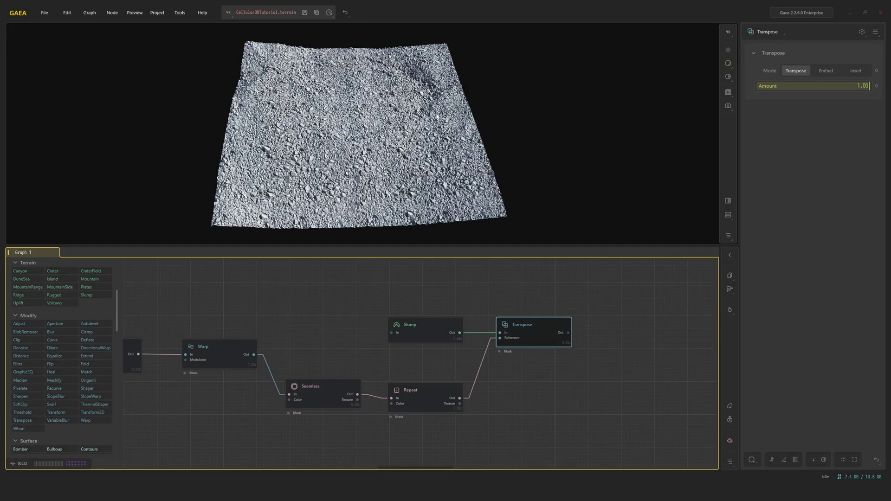
Step: Preview the three Cellular3D nodes feeding the gravel graph and their Combine result
scroll(432, 141, "up", 4)
middle_click_drag(323, 326, 551, 320)
scroll(551, 320, "down", 3)
scroll(364, 342, "up", 3)
left_click(408, 283)
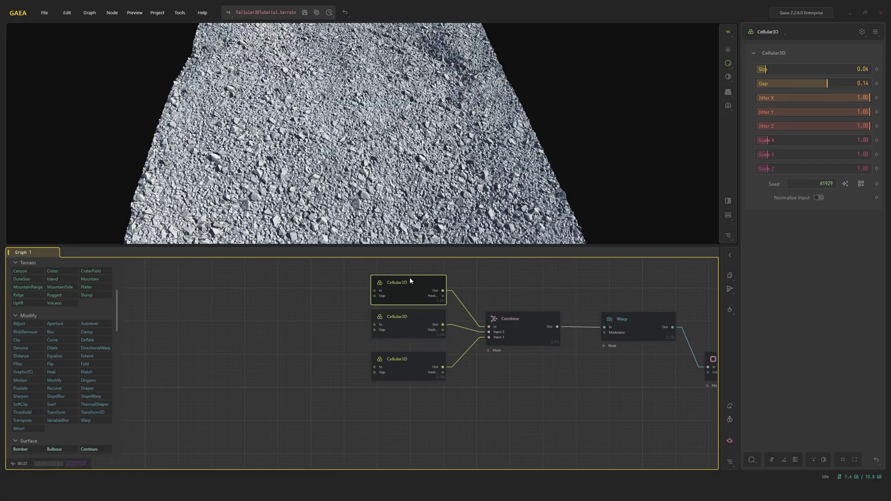
left_click(407, 327)
left_click(413, 355)
left_click(507, 326)
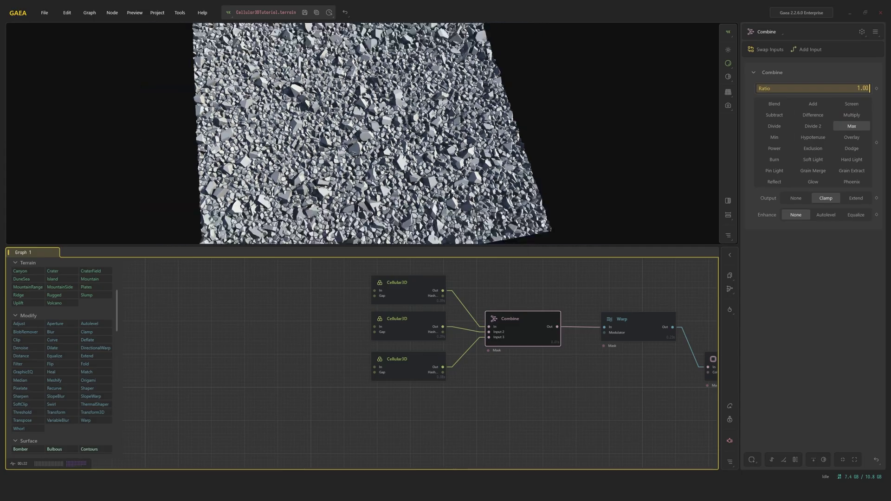
left_click_drag(452, 190, 447, 156)
Step: Preview the gravel graph's Warp node and examine the final Transpose terrain from several angles
left_click(638, 330)
scroll(533, 179, "up", 4)
left_click_drag(534, 178, 487, 202)
scroll(491, 183, "up", 4)
middle_click_drag(571, 348, 378, 332)
scroll(586, 336, "up", 2)
middle_click_drag(606, 292, 345, 334)
left_click(408, 338)
scroll(432, 198, "down", 5)
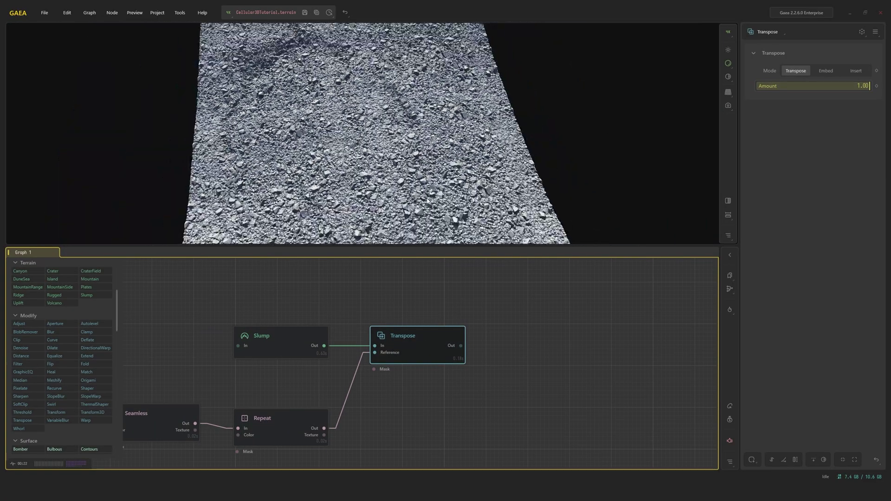
scroll(431, 199, "up", 4)
left_click_drag(432, 198, 467, 171)
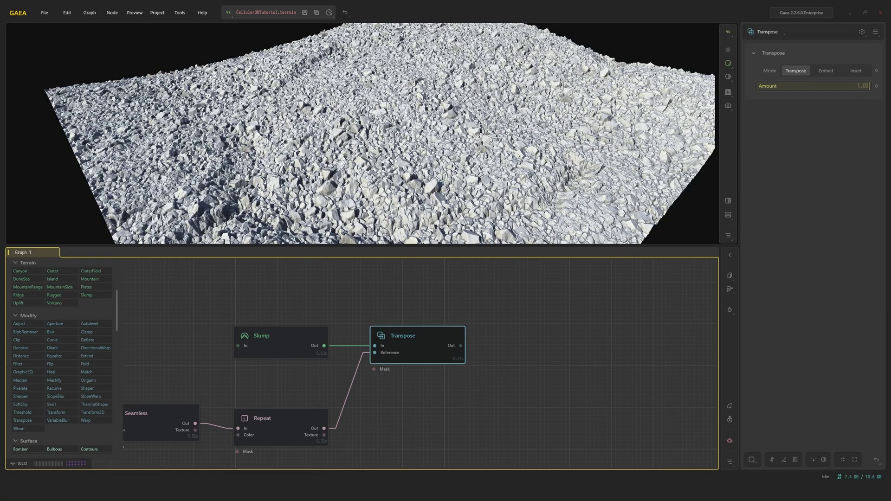
left_click_drag(585, 112, 416, 157)
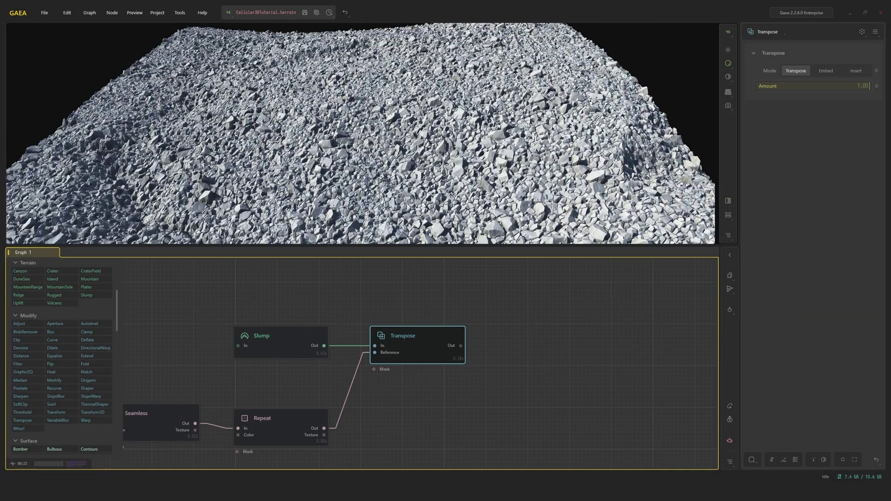
Step: Preview the Cellular3D node of the Perlin and Warp graph and examine its Transpose output
scroll(390, 335, "down", 3)
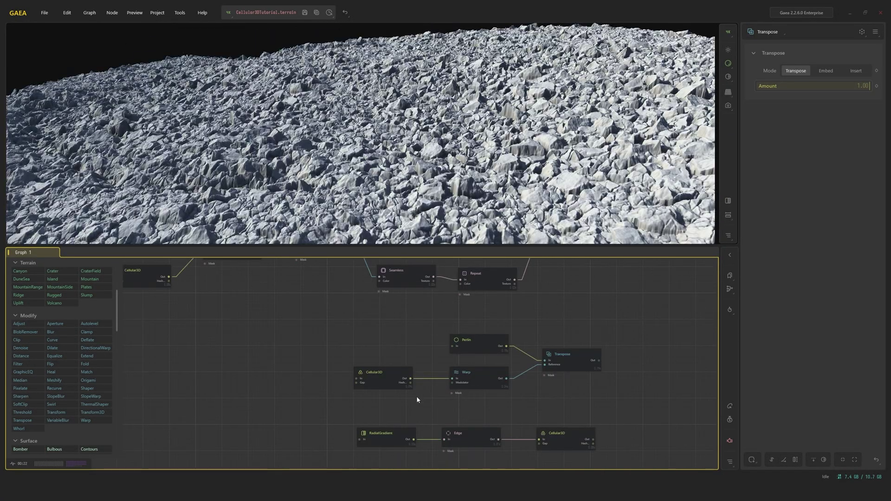
left_click(398, 374)
scroll(410, 166, "down", 5)
left_click_drag(409, 166, 452, 158)
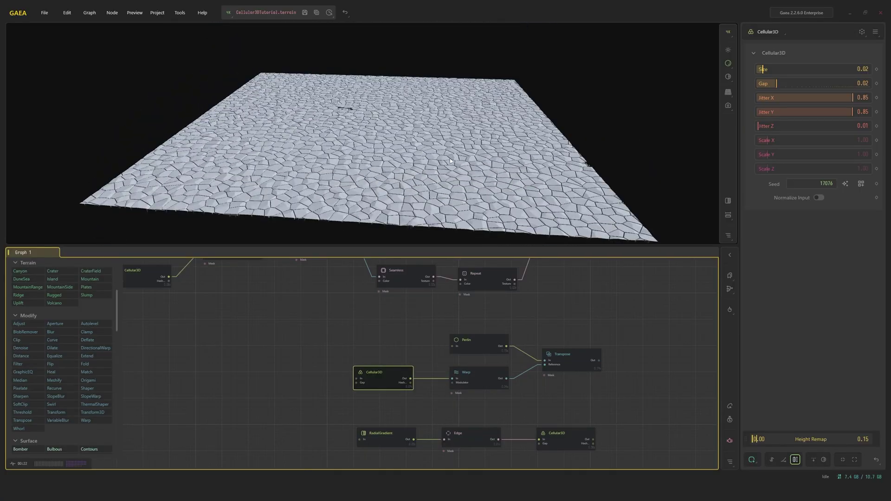
left_click(572, 356)
scroll(392, 113, "up", 3)
left_click_drag(392, 113, 414, 176)
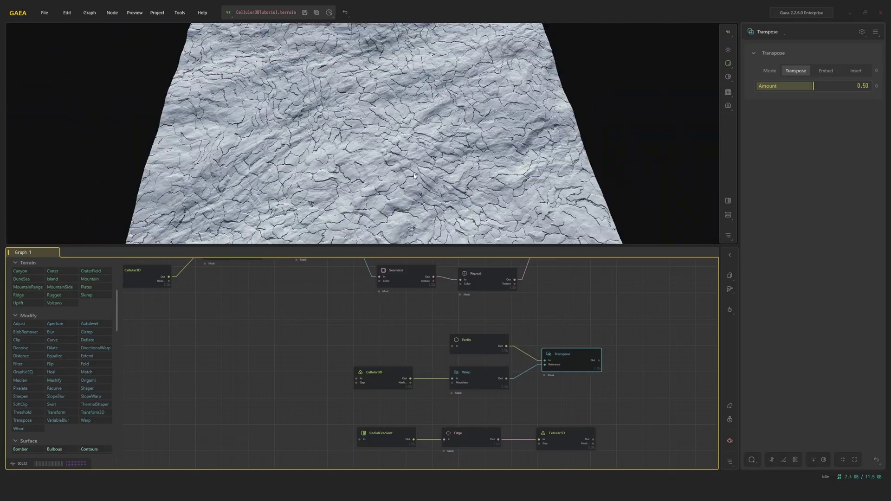
Step: Set the Gap to 0.03 and Jitter Z to 0.50 on the Cellular3D node feeding the second graph's Warp
left_click(373, 378)
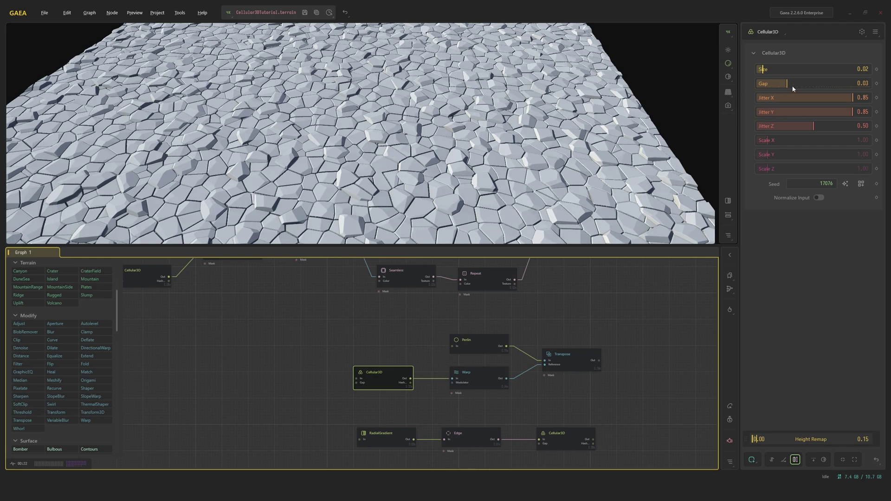
left_click_drag(472, 69, 432, 135)
scroll(441, 125, "up", 5)
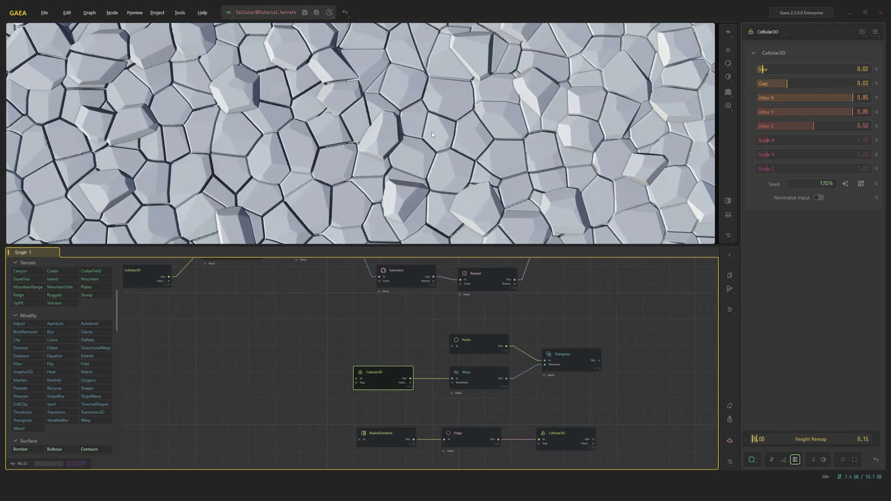
scroll(429, 120, "down", 3)
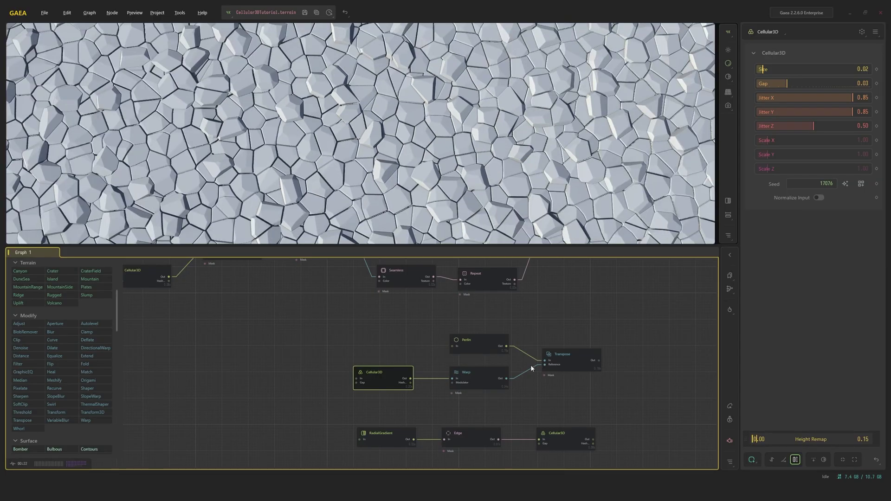
Step: Preview the second graph's Warp node and examine the cracked ground produced by its Transpose node
left_click(480, 380)
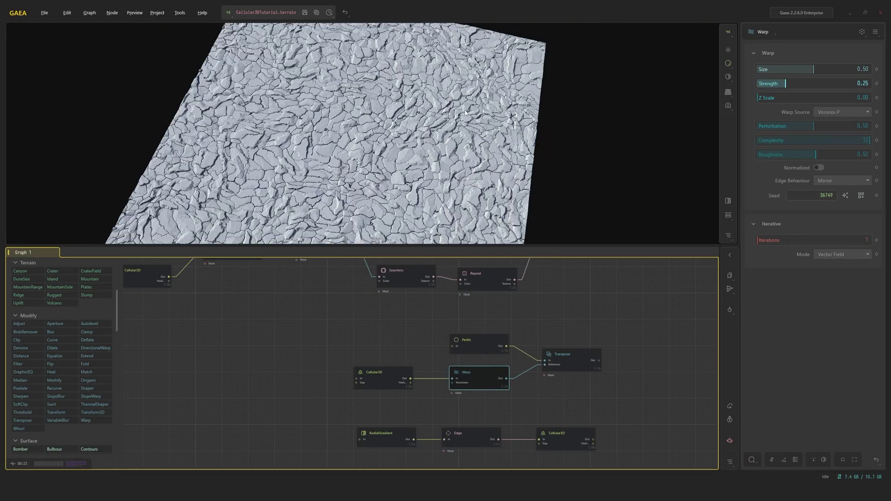
left_click_drag(472, 95, 480, 112)
left_click(570, 360)
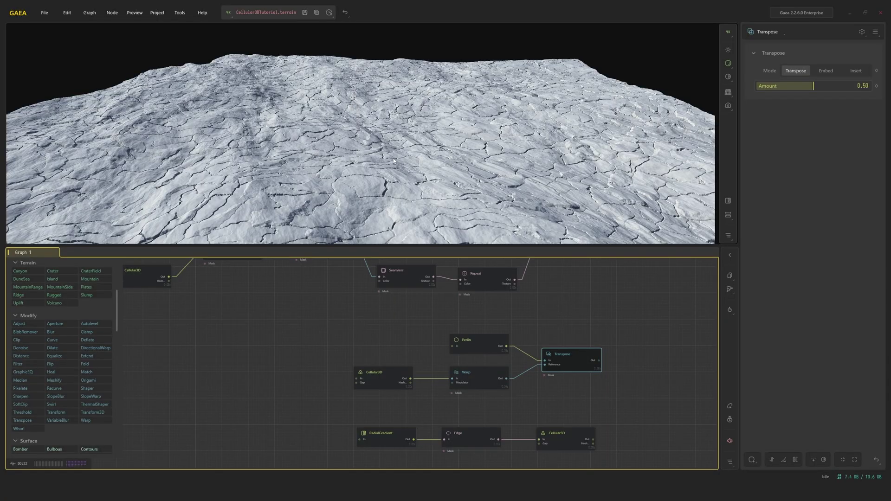
left_click_drag(393, 161, 364, 109)
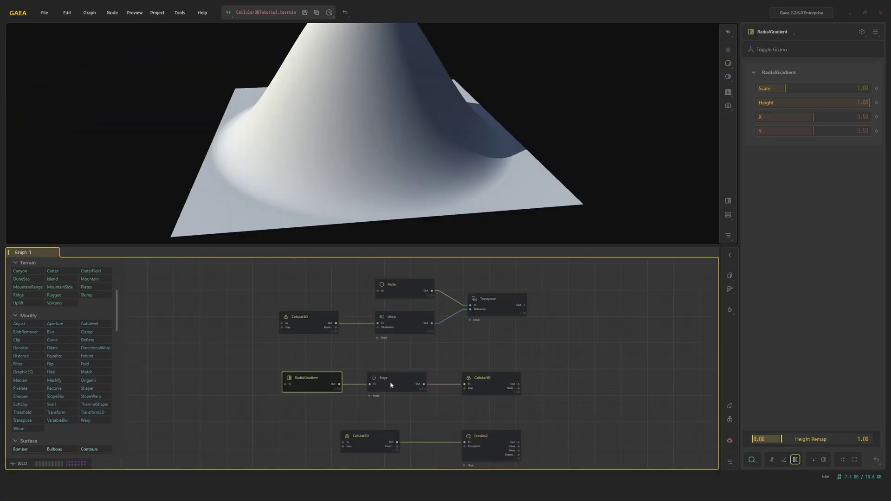
Step: Preview the Edge, RadialGradient and Cellular3D nodes of the third graph
left_click(402, 385)
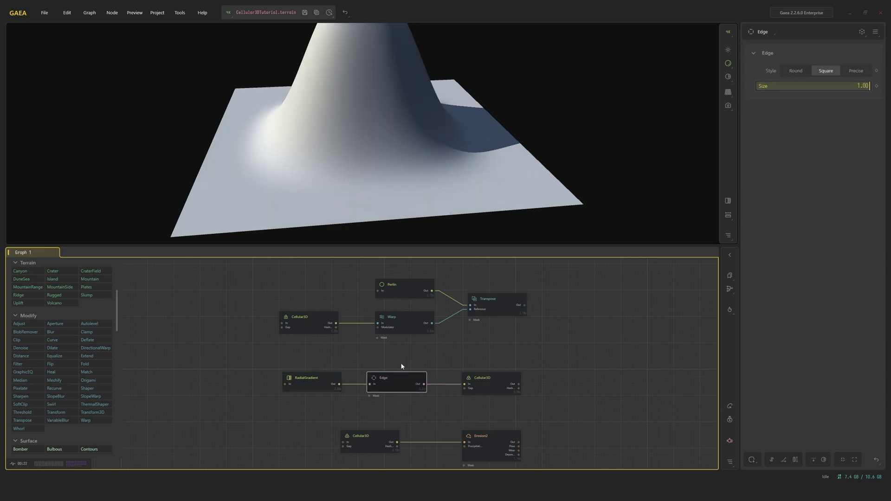
left_click(313, 380)
left_click(496, 380)
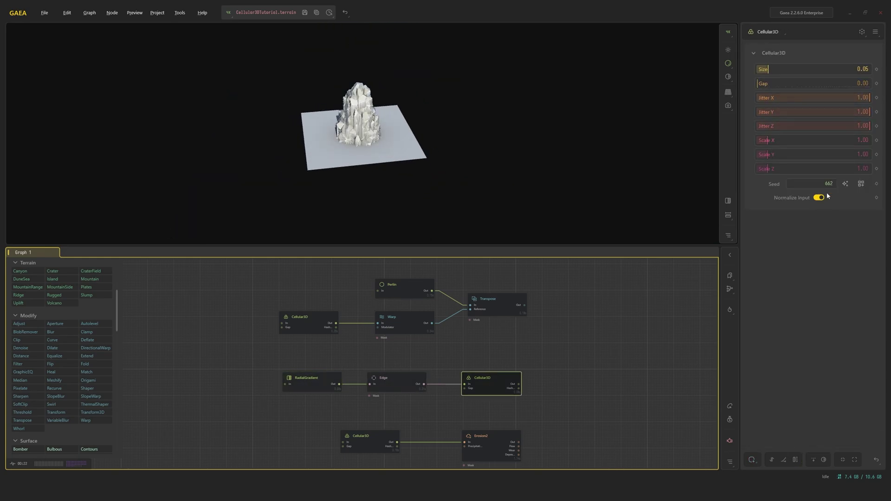
Step: Examine the whole rock column produced by the third graph's Cellular3D node from several sides
mouse_move(635, 130)
left_mouse_down()
mouse_move(538, 138)
mouse_move(640, 123)
left_mouse_up()
scroll(515, 136, "up", 5)
mouse_move(612, 56)
left_mouse_down()
mouse_move(495, 116)
mouse_move(480, 152)
mouse_move(489, 112)
mouse_move(513, 116)
mouse_move(514, 139)
mouse_move(590, 150)
mouse_move(504, 96)
mouse_move(440, 97)
mouse_move(513, 141)
mouse_move(495, 128)
mouse_move(495, 114)
mouse_move(404, 135)
mouse_move(402, 118)
left_mouse_up()
scroll(505, 96, "down", 5)
scroll(515, 139, "up", 3)
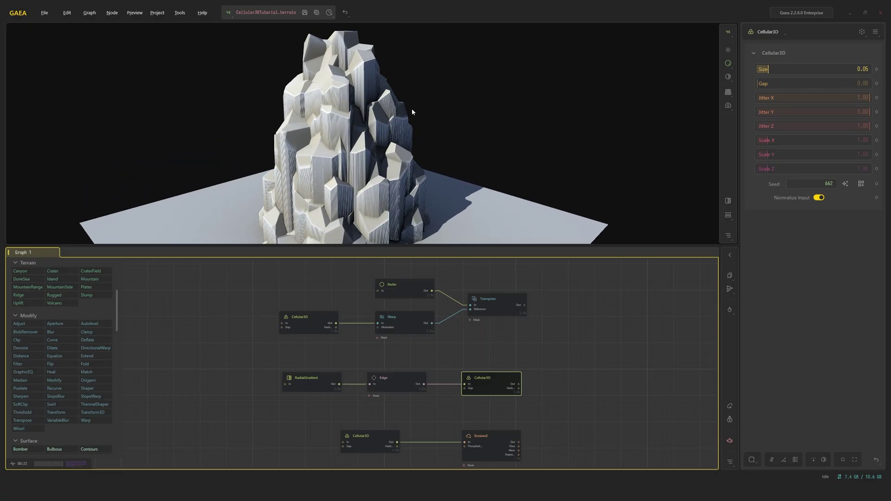
left_click_drag(412, 111, 717, 88)
scroll(608, 103, "down", 5)
scroll(549, 92, "up", 4)
left_click_drag(549, 92, 539, 140)
scroll(564, 101, "up", 4)
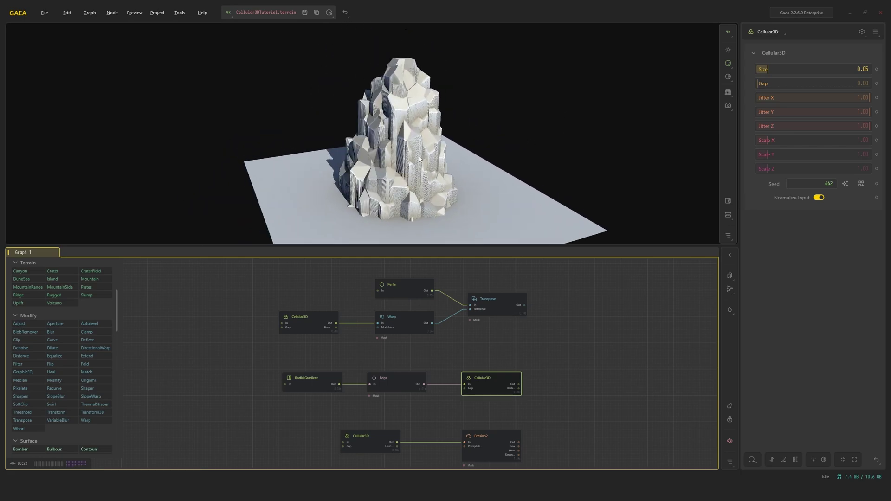
Step: Inspect the rock column's faceted sides and base up close from different angles
left_click_drag(400, 149, 373, 189)
scroll(371, 140, "up", 4)
scroll(366, 151, "up", 2)
scroll(366, 138, "down", 3)
scroll(319, 115, "up", 2)
scroll(374, 189, "up", 5)
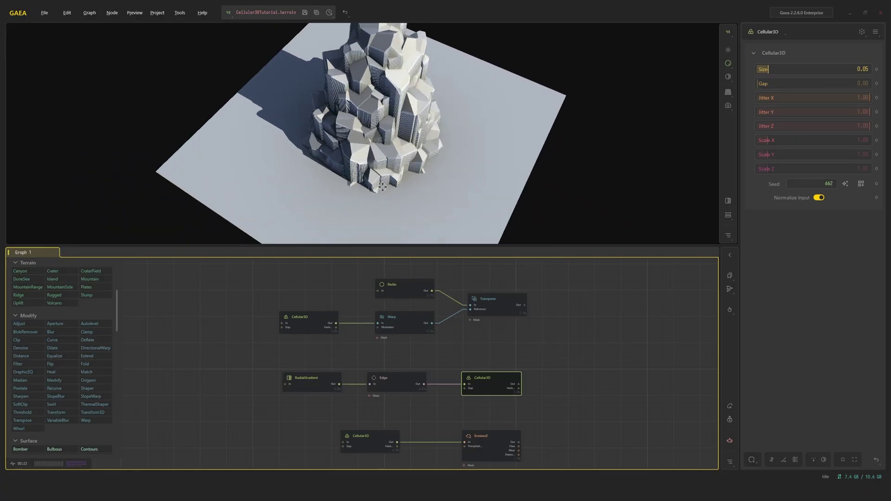
scroll(354, 158, "up", 4)
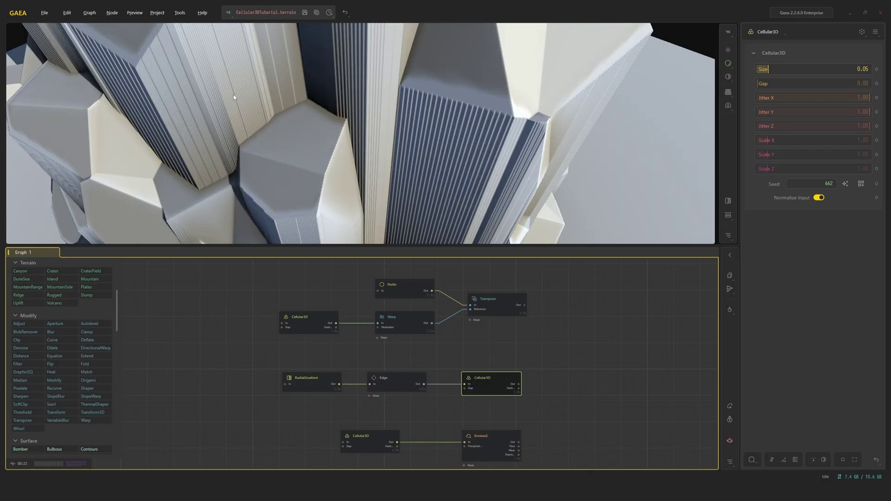
left_click_drag(455, 149, 351, 120)
scroll(444, 148, "down", 5)
scroll(356, 116, "up", 5)
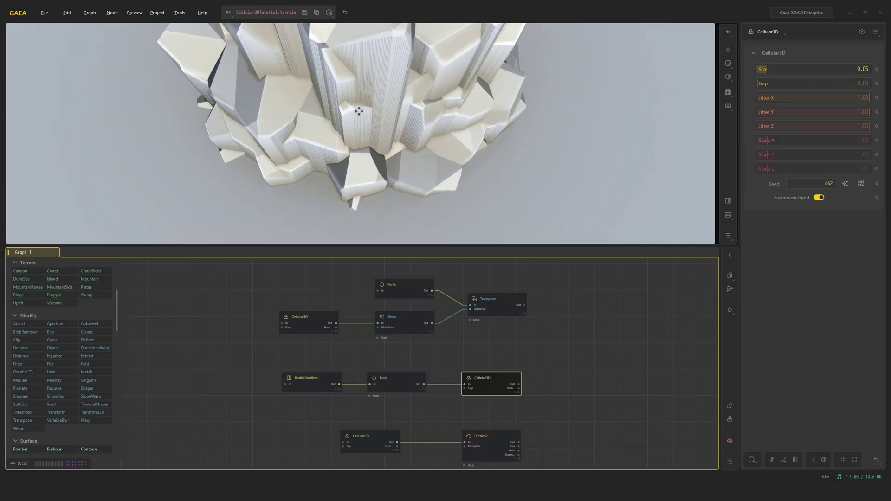
scroll(385, 124, "up", 4)
left_click_drag(369, 87, 344, 123)
scroll(385, 121, "down", 5)
scroll(347, 120, "up", 6)
scroll(355, 121, "down", 5)
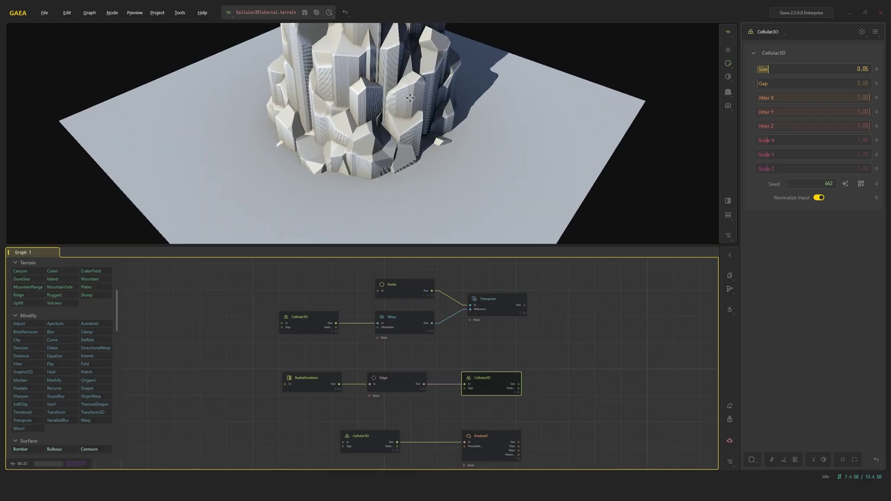
Step: Apply a Blur modifier to the third graph's Cellular3D node
scroll(444, 98, "up", 4)
left_click_drag(442, 100, 400, 109)
scroll(400, 110, "up", 2)
middle_click_drag(517, 365, 392, 343)
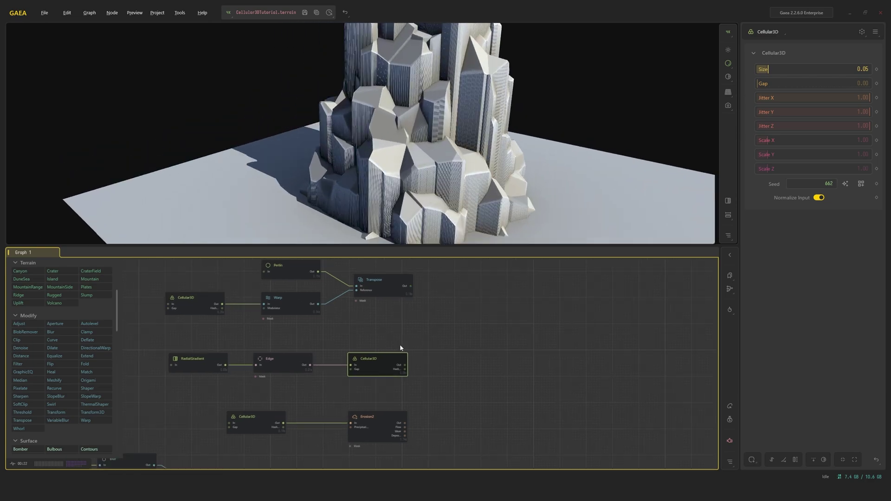
left_click(751, 460)
left_click(770, 422)
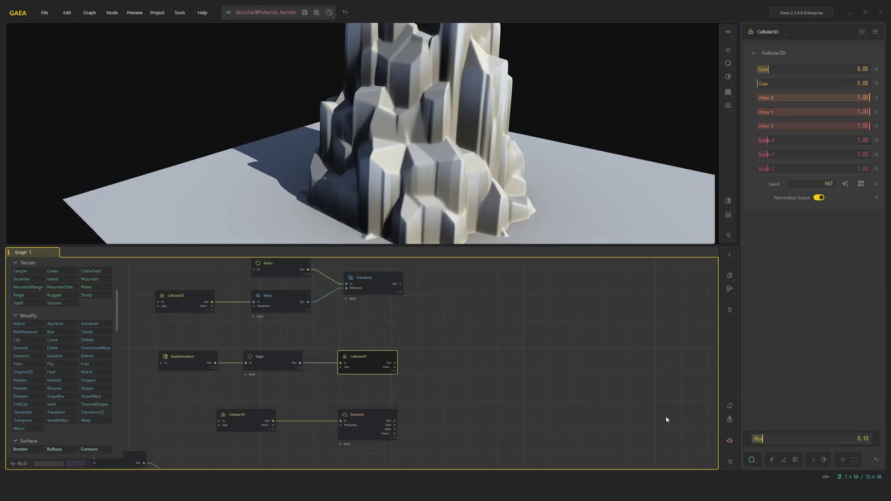
Step: Set the Cellular3D node's Blur modifier to 0.21 to soften the rock column further
scroll(523, 199, "down", 3)
left_click_drag(523, 199, 529, 233)
scroll(502, 200, "up", 4)
left_click(766, 438)
left_click_drag(767, 438, 771, 439)
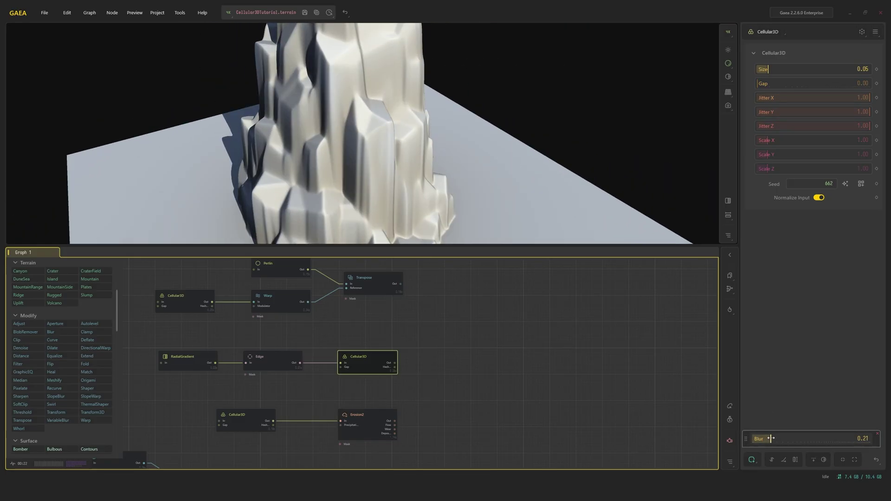
Step: Examine the blurred rock column from far away and close up
scroll(444, 176, "down", 4)
left_click_drag(444, 176, 425, 162)
scroll(503, 201, "up", 3)
scroll(440, 178, "up", 3)
scroll(425, 162, "down", 3)
Step: Examine the layered rock column produced by the Stratify node connected after the third graph's Cellular3D node
left_click_drag(390, 132, 654, 252)
scroll(455, 116, "down", 3)
left_click_drag(455, 116, 457, 167)
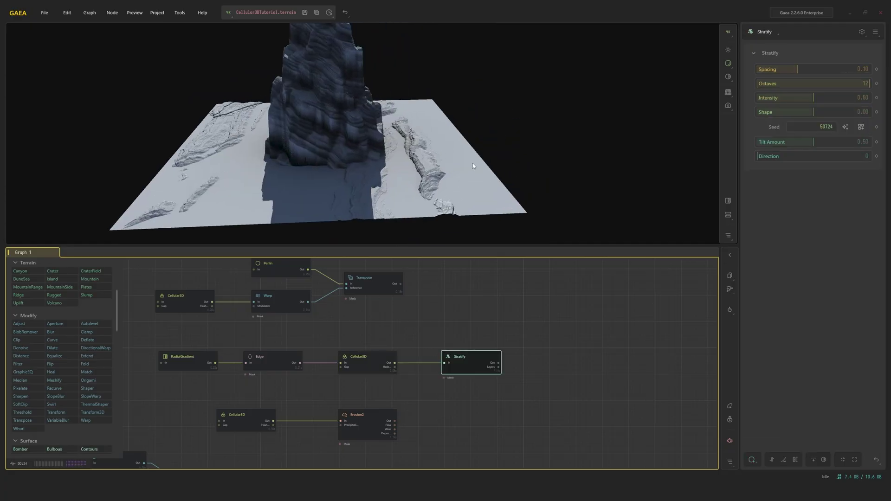
left_click_drag(473, 163, 605, 135)
left_click_drag(543, 91, 550, 143)
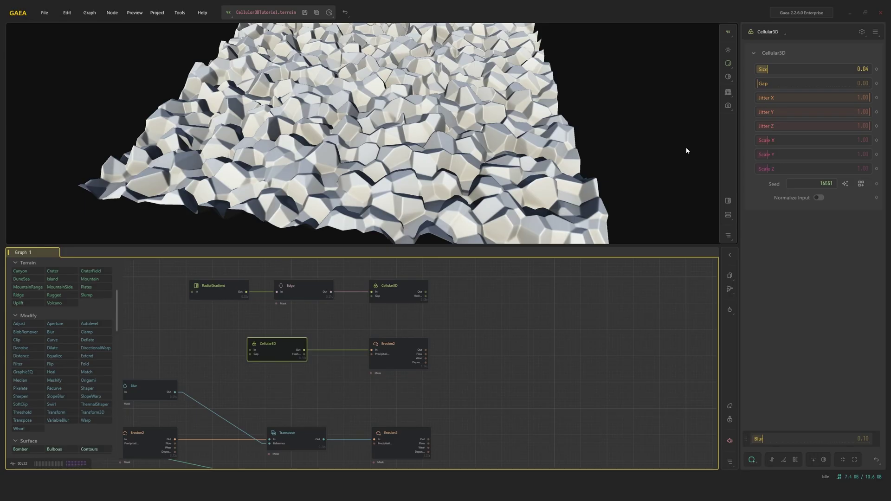
Step: Preview the fourth graph's Erosion2 node and examine the eroded terrain up close
left_click(417, 343)
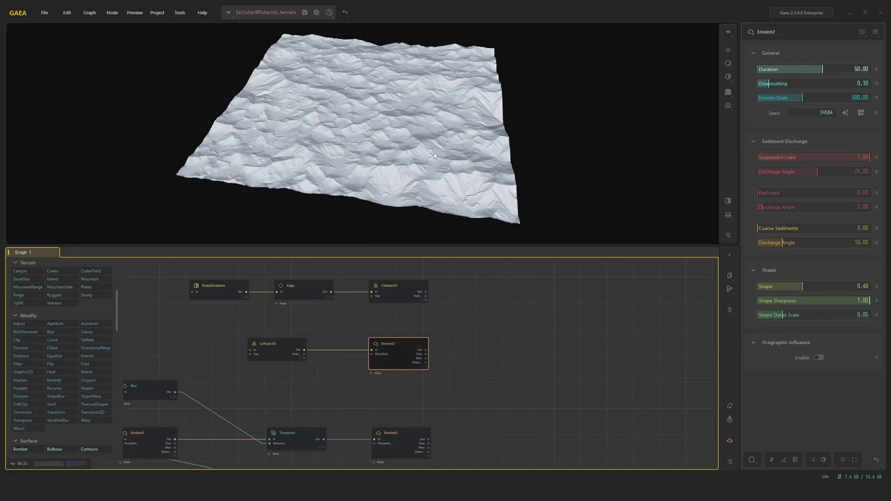
scroll(443, 152, "up", 5)
left_click_drag(444, 152, 494, 137)
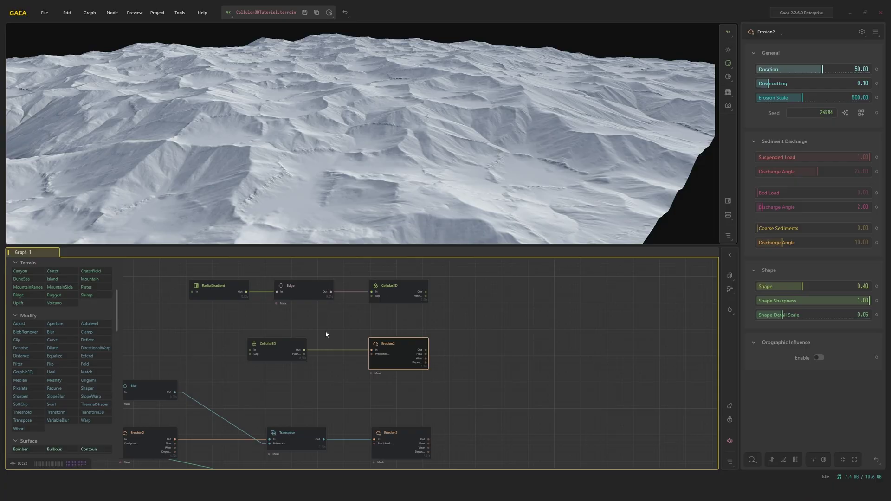
Step: Compare the faceted surface of the fourth graph's Cellular3D node with the result of its Erosion2 node
left_click(294, 346)
scroll(400, 130, "down", 3)
left_click_drag(399, 130, 484, 164)
scroll(433, 153, "up", 5)
left_click(418, 350)
middle_click_drag(483, 164, 488, 163)
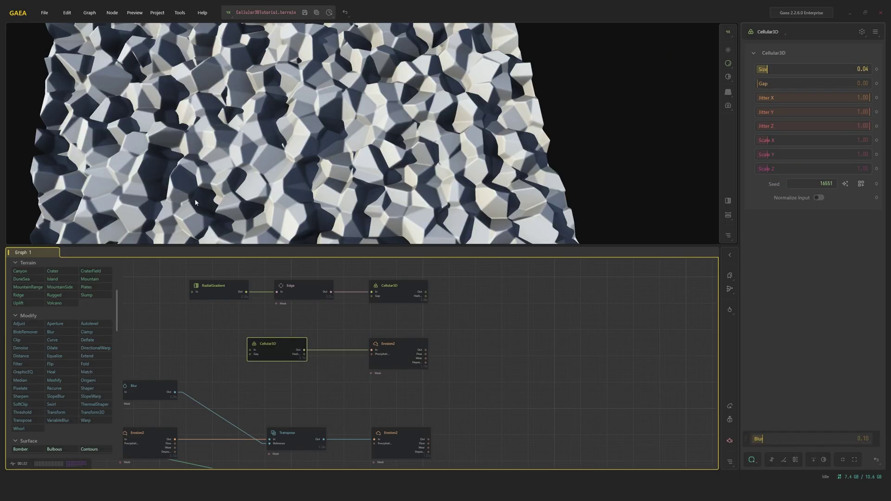
left_click(399, 349)
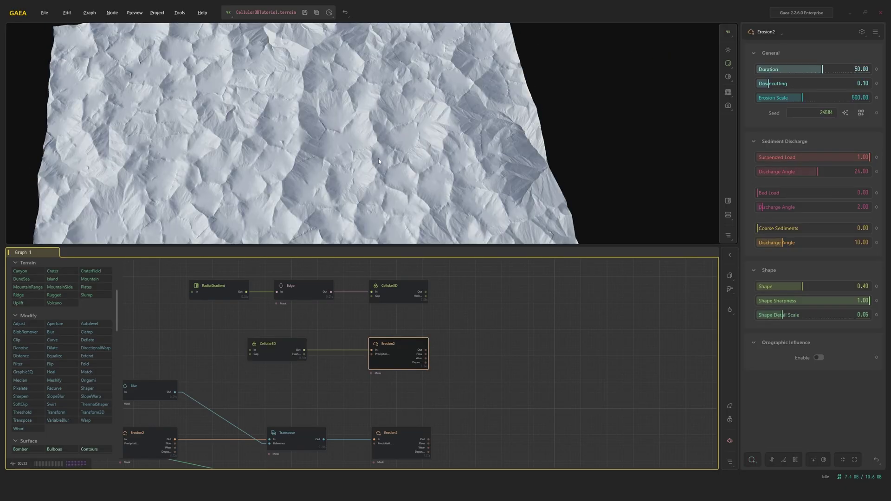
Step: Inspect the ridges and slopes of the fourth graph's eroded terrain from near ground level
scroll(388, 167, "up", 5)
left_click_drag(459, 164, 388, 143)
scroll(428, 169, "up", 5)
scroll(388, 136, "up", 10)
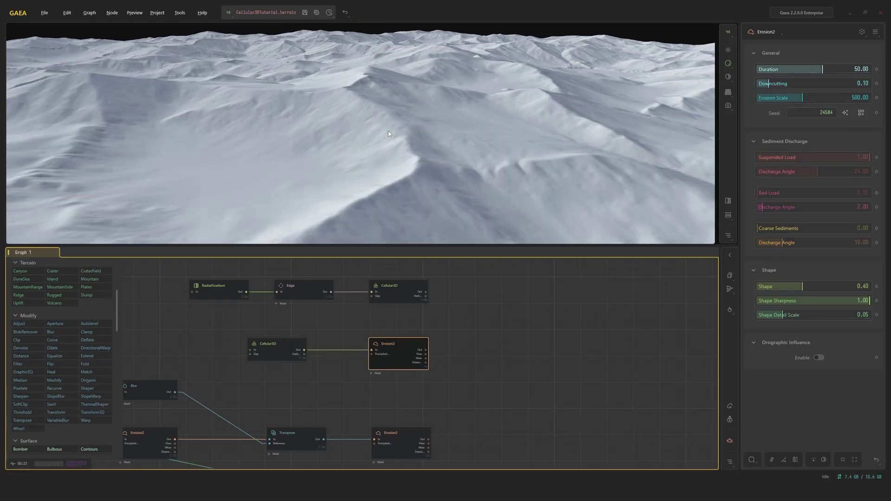
mouse_move(389, 132)
middle_mouse_down()
mouse_move(370, 145)
mouse_move(389, 128)
middle_mouse_up()
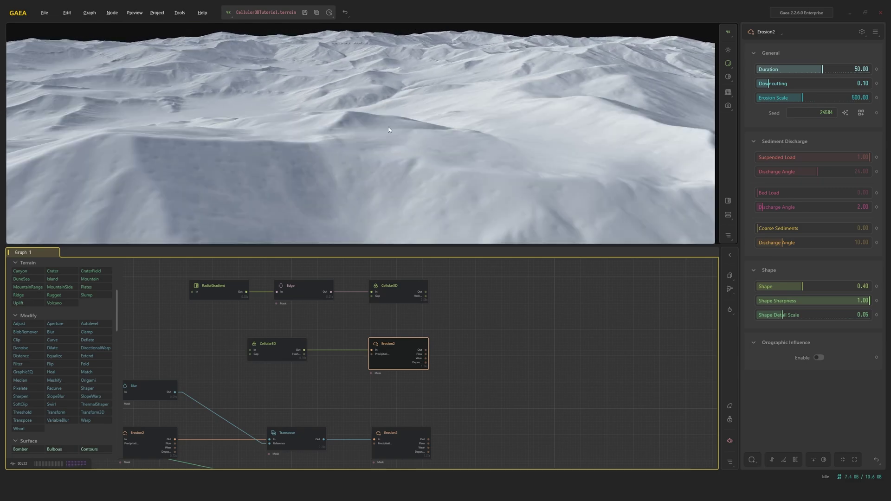
scroll(329, 153, "down", 5)
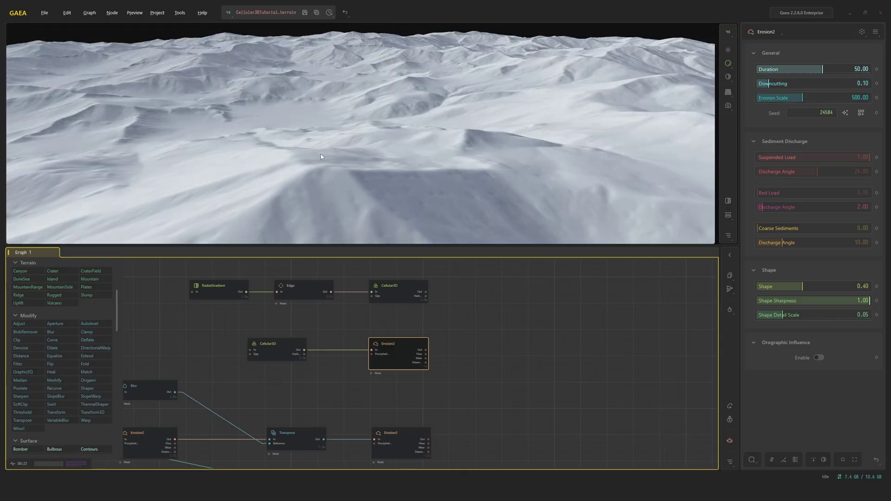
mouse_move(321, 154)
middle_mouse_down()
mouse_move(306, 165)
mouse_move(310, 149)
mouse_move(306, 157)
middle_mouse_up()
Step: Preview the Cellular3D node fed by the Mountain node and examine the cluster of separate rock pillars
scroll(310, 162, "down", 4)
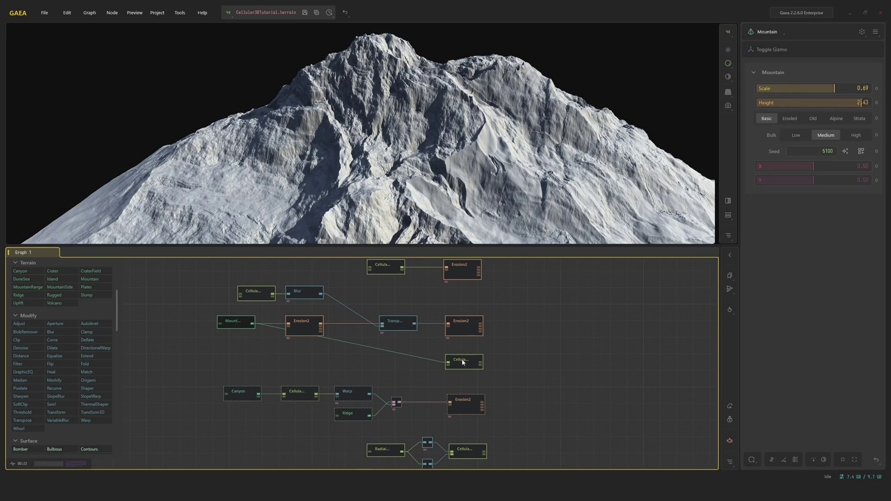
scroll(462, 363, "up", 4)
left_click(462, 361)
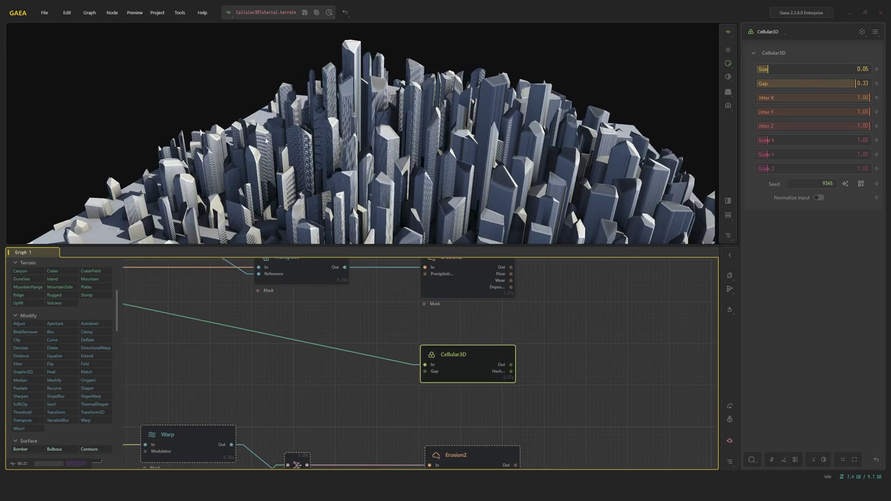
scroll(266, 141, "down", 3)
left_click_drag(266, 144, 425, 145)
scroll(426, 144, "up", 4)
scroll(426, 145, "down", 5)
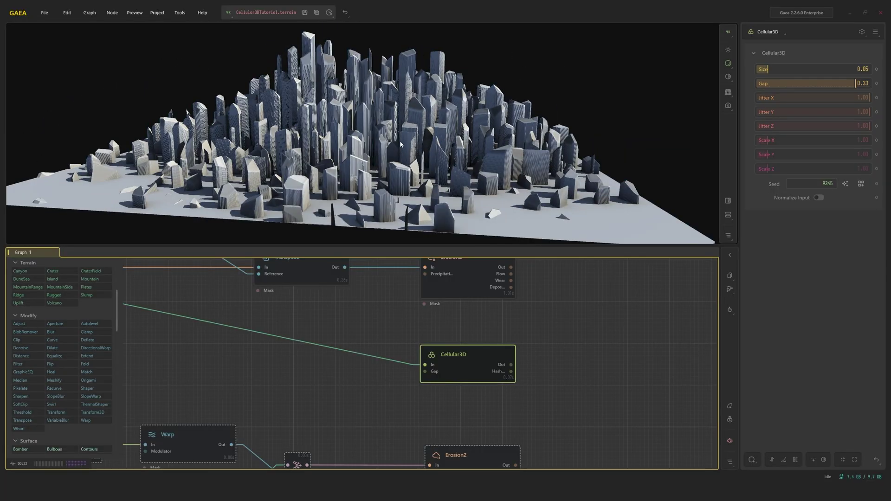
Step: Inspect the mountain-shaped pillar field from low and high angles, both close up and as a whole
scroll(400, 143, "down", 3)
scroll(401, 143, "up", 3)
left_click_drag(401, 143, 405, 137)
scroll(406, 137, "down", 2)
scroll(405, 137, "up", 2)
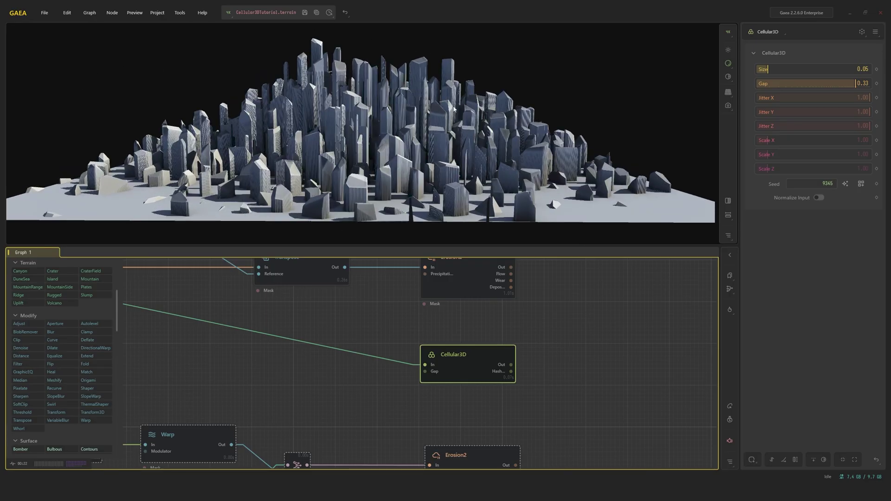
left_click_drag(453, 109, 329, 43)
scroll(419, 120, "up", 2)
scroll(441, 106, "up", 2)
scroll(438, 96, "down", 3)
scroll(330, 43, "down", 3)
scroll(330, 43, "up", 1)
scroll(330, 42, "up", 3)
scroll(456, 102, "down", 3)
left_click_drag(457, 102, 422, 142)
scroll(401, 124, "up", 5)
scroll(401, 125, "down", 5)
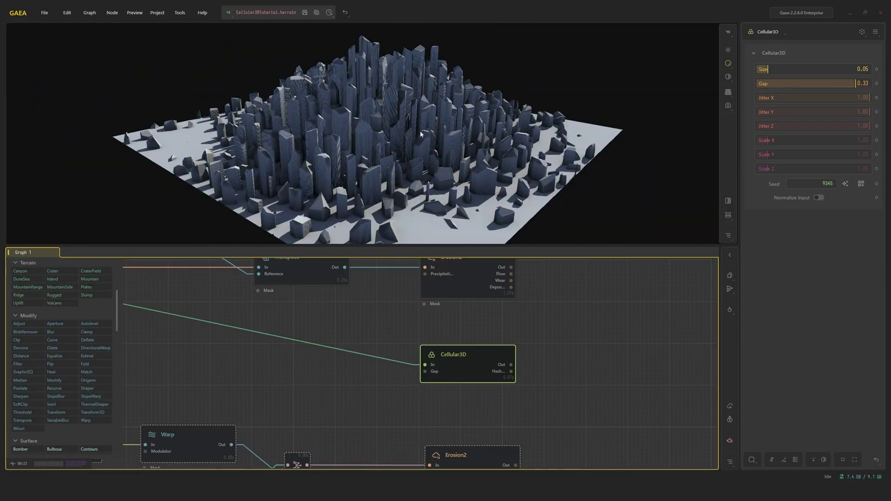
Step: Preview the Canyon node and compare it with the final Erosion2 node of the same graph
scroll(184, 380, "down", 4)
left_click(186, 377)
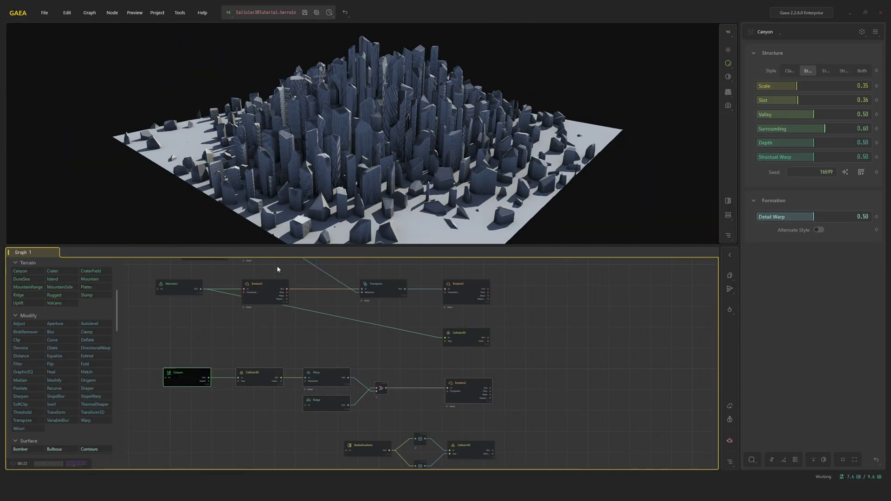
scroll(342, 213, "down", 2)
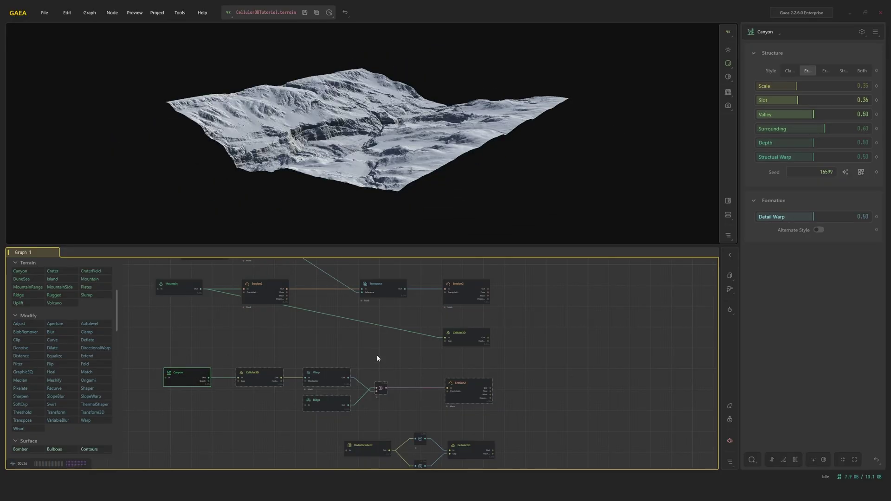
scroll(388, 193, "up", 3)
left_click(468, 398)
left_click_drag(423, 180, 468, 186)
left_click(206, 382)
Step: Preview the canyon graph's Cellular3D, Warp and Combine nodes in sequence and examine how the boulders develop
left_click(272, 375)
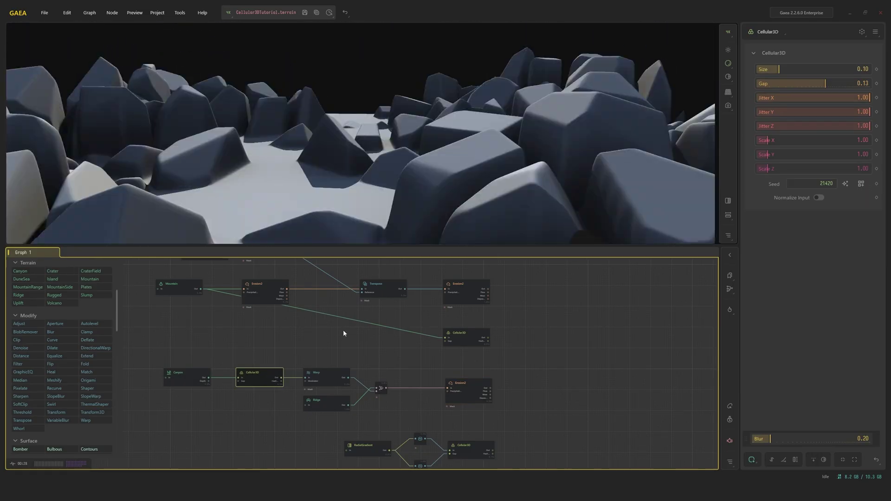
scroll(355, 163, "down", 5)
left_click_drag(358, 168, 366, 192)
left_click(325, 373)
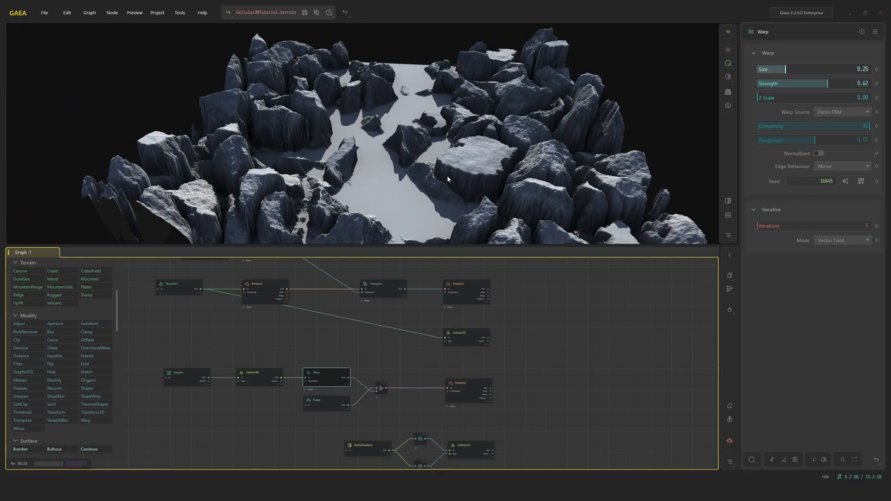
left_click_drag(478, 172, 337, 177)
left_click(380, 391)
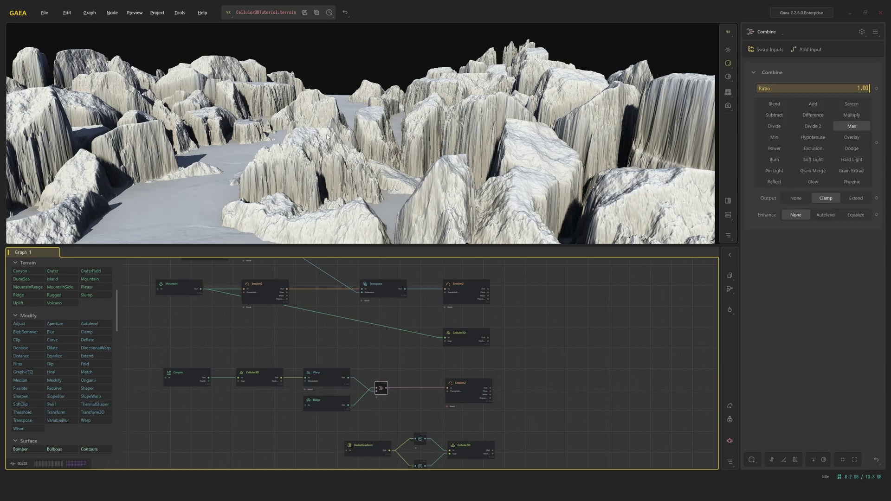
left_click_drag(327, 136, 514, 150)
Step: Preview the canyon graph's Erosion2 node and examine the eroded boulders and valley floor from several angles
left_click(471, 397)
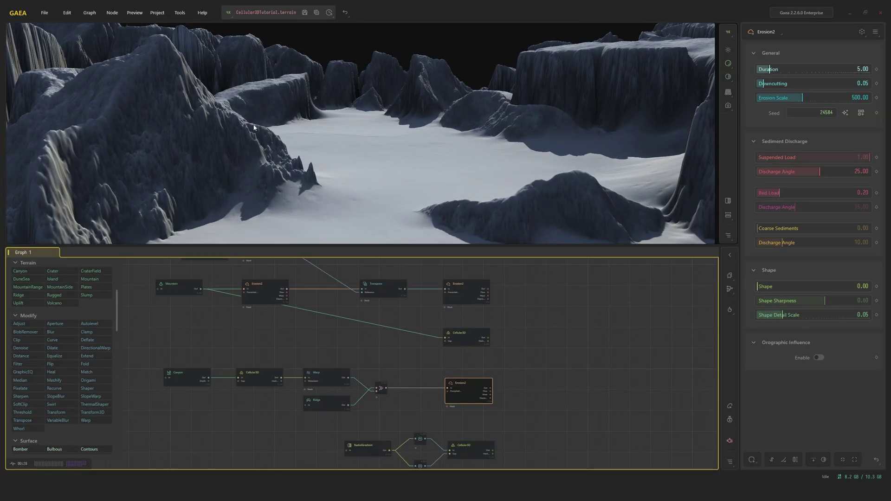
left_click_drag(252, 131, 400, 168)
scroll(325, 169, "down", 4)
scroll(474, 153, "up", 4)
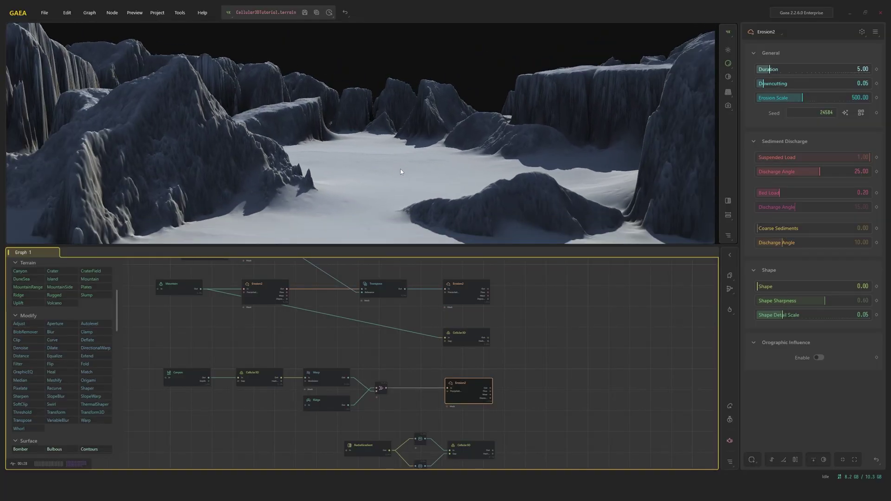
scroll(400, 168, "down", 3)
scroll(303, 185, "up", 3)
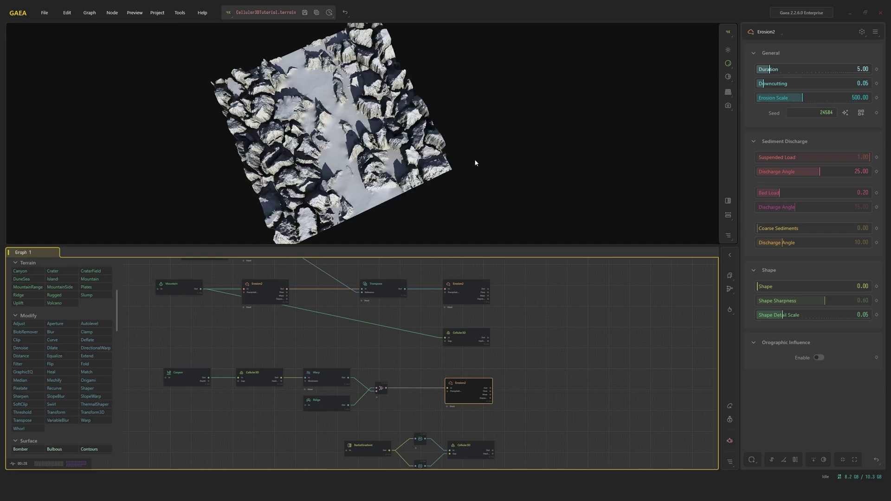
left_click_drag(476, 163, 473, 123)
scroll(473, 123, "up", 3)
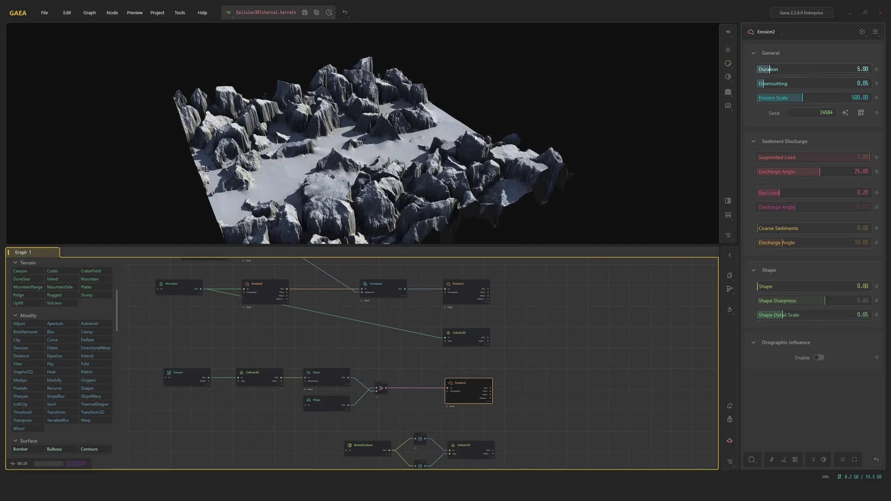
Step: Preview the last graph's RadialGradient node and the crater produced by its Cellular3D node
scroll(380, 357, "up", 3)
left_click(338, 362)
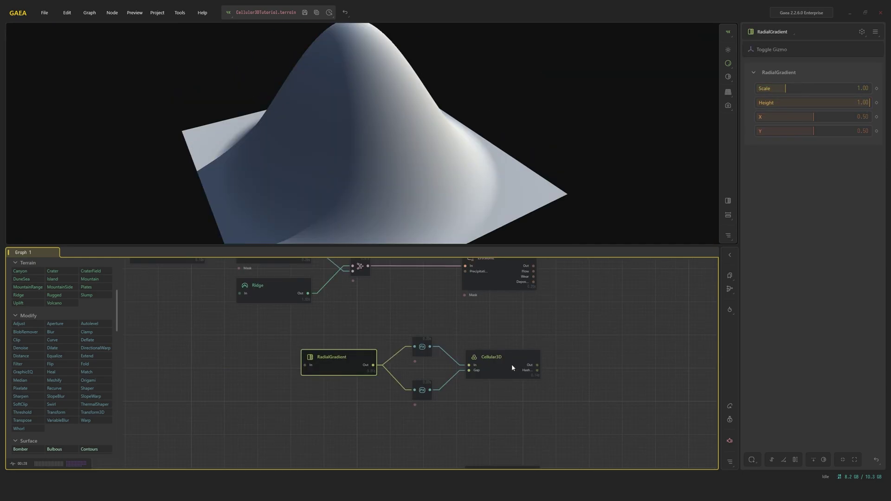
left_click(499, 359)
scroll(459, 189, "up", 5)
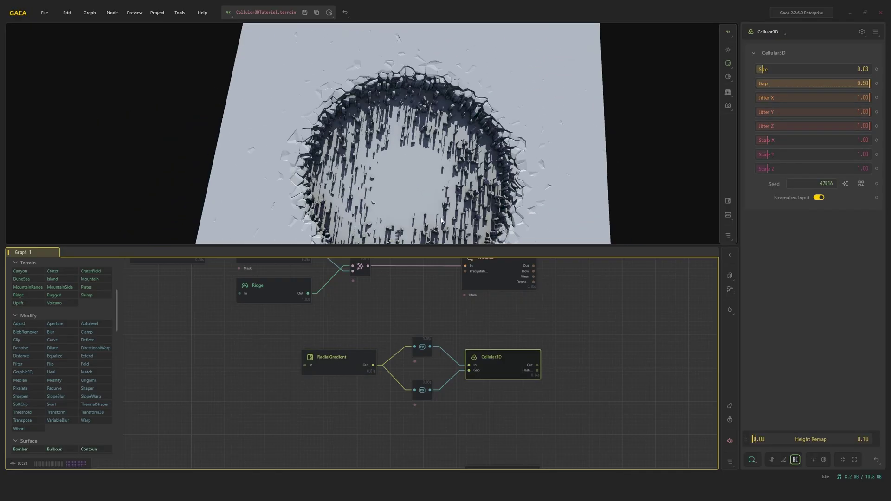
left_click_drag(459, 189, 398, 318)
Step: Trace the crater from RadialGradient through the inverted Adjust node feeding the In port to Cellular3D
left_click(364, 357)
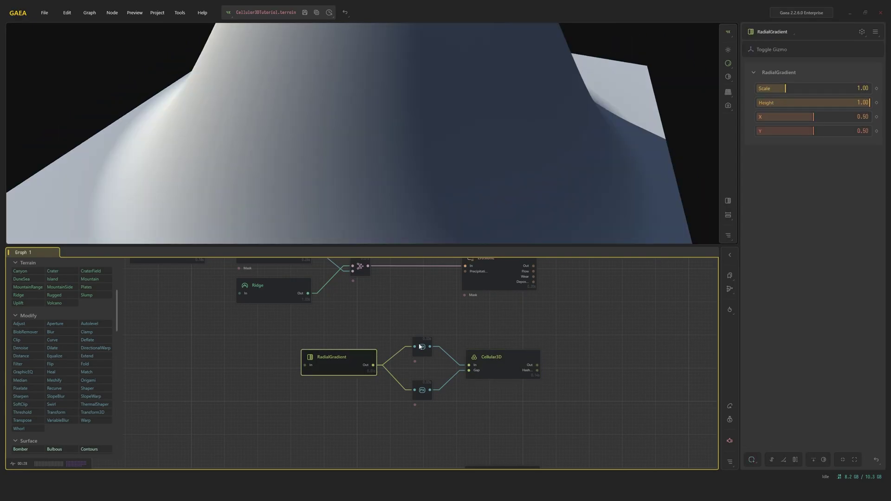
left_click(422, 346)
left_click_drag(435, 115, 447, 154)
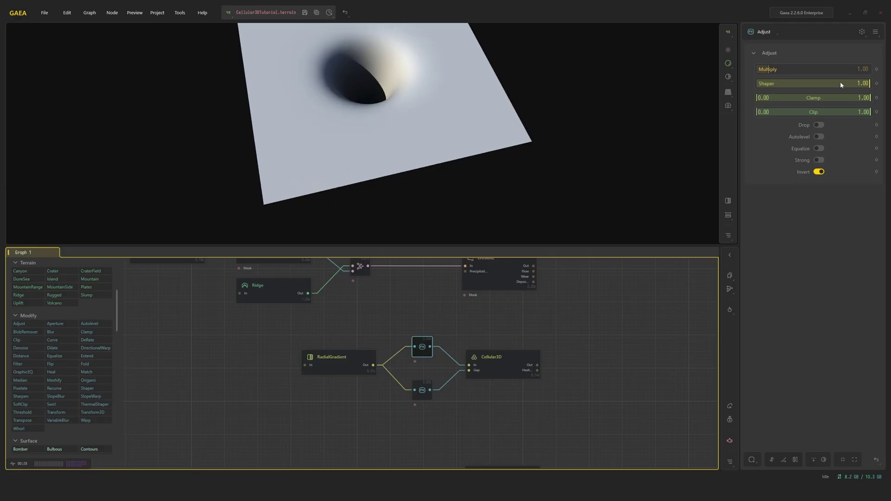
mouse_move(435, 122)
left_mouse_down()
mouse_move(419, 169)
mouse_move(462, 107)
mouse_move(443, 133)
left_mouse_up()
scroll(440, 129, "up", 5)
scroll(445, 132, "down", 5)
left_click(502, 366)
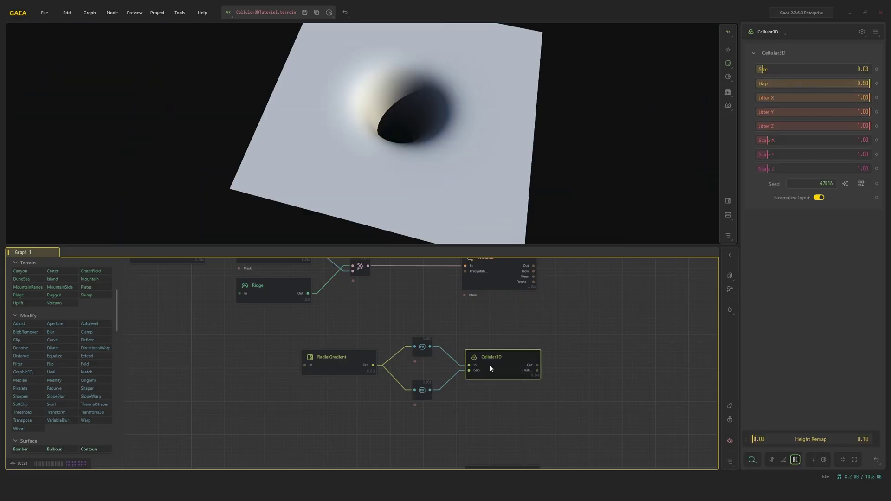
scroll(506, 361, "up", 3)
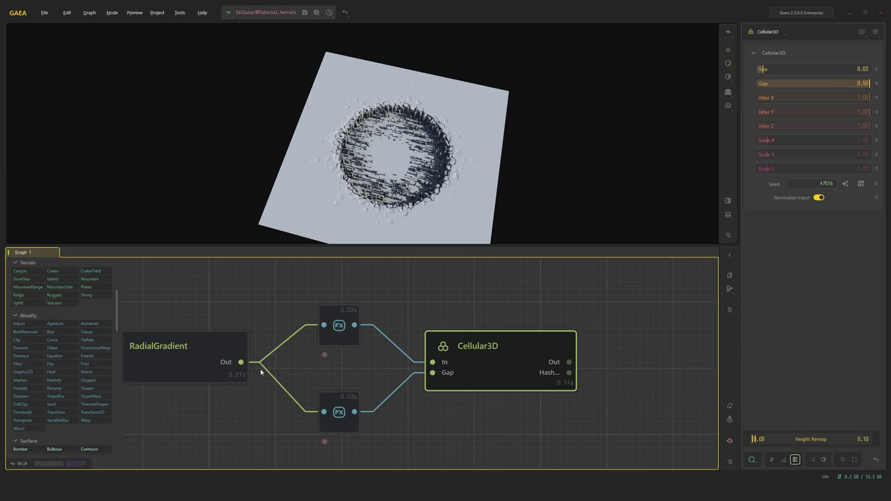
Step: Preview the Adjust node feeding the Gap port, then examine that connection on the crater's Cellular3D node
left_click(339, 415)
left_click_drag(455, 188, 463, 141)
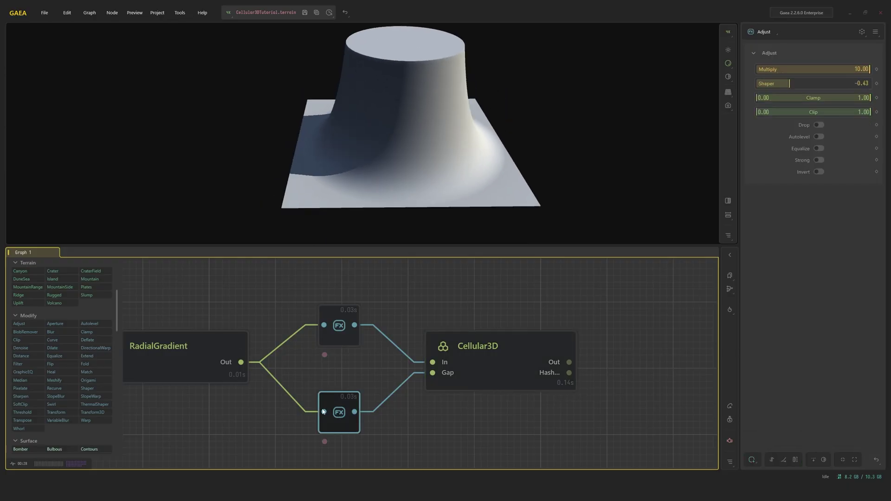
left_click_drag(403, 129, 433, 141)
scroll(463, 131, "down", 5)
scroll(385, 163, "up", 5)
left_click(525, 338)
scroll(440, 155, "up", 2)
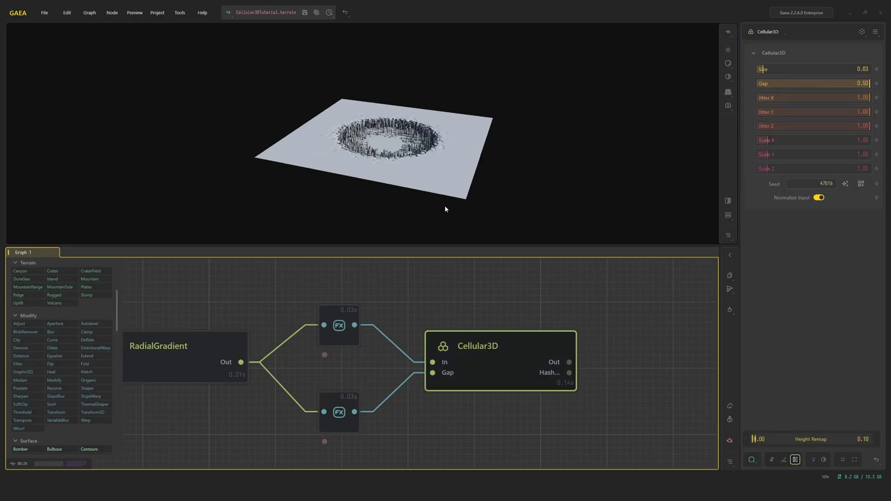
scroll(435, 388, "up", 5)
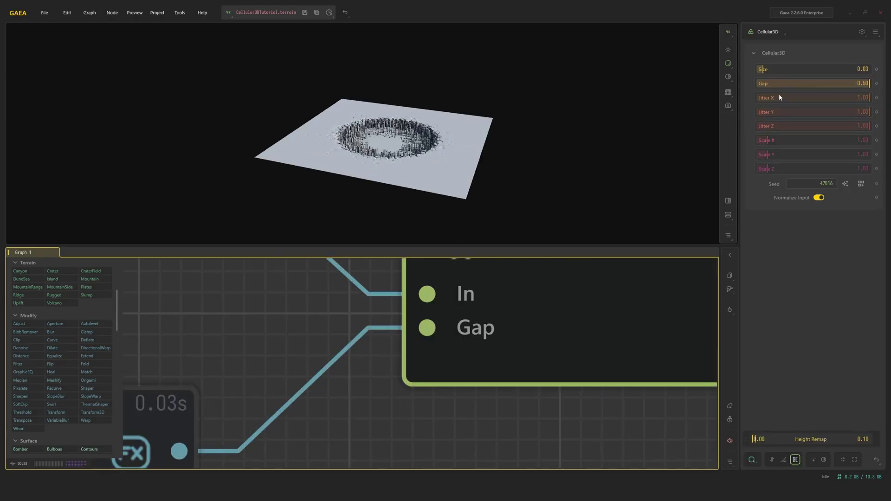
Step: Examine the Cellular3D crater's broken rim and surrounding rock columns from a distance and close up
left_click_drag(446, 125, 260, 214)
scroll(471, 171, "up", 2)
scroll(466, 162, "up", 5)
scroll(466, 161, "down", 3)
scroll(450, 186, "down", 2)
scroll(452, 157, "up", 4)
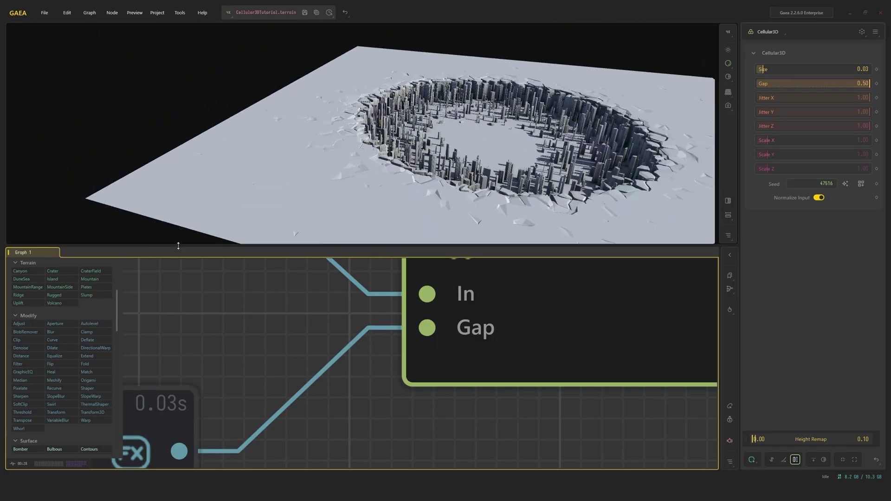
left_click(151, 408)
scroll(338, 128, "down", 4)
left_click(419, 275)
scroll(389, 180, "up", 6)
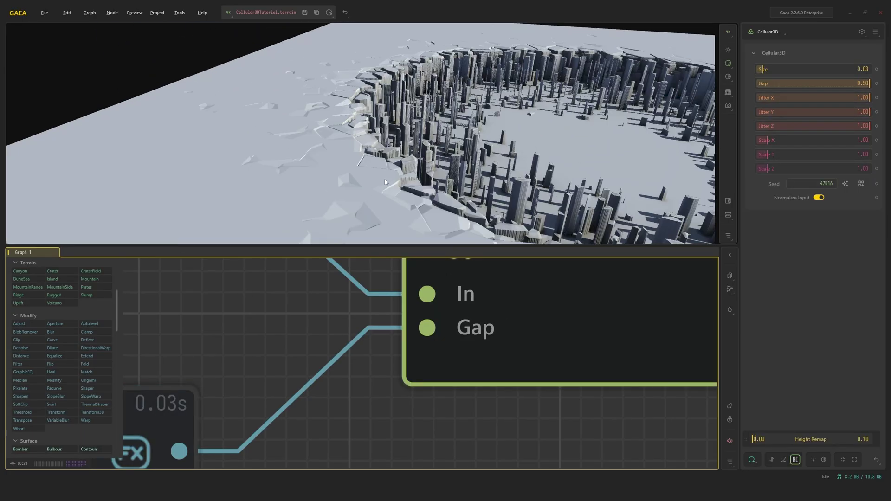
Step: Examine the columns toward the crater's centre and its floor from several angles, ending with the whole crater in view
left_click_drag(389, 181, 397, 149)
scroll(374, 133, "down", 4)
scroll(398, 148, "up", 4)
scroll(398, 145, "down", 4)
scroll(383, 147, "up", 6)
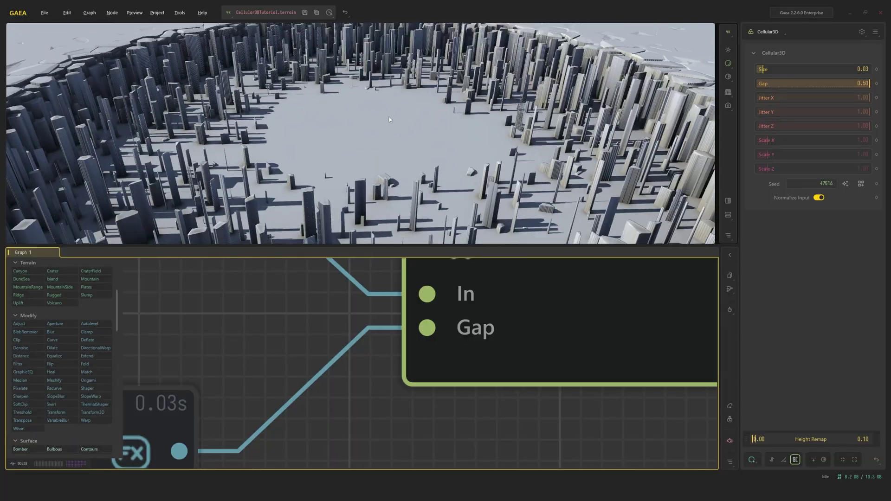
scroll(389, 119, "down", 2)
scroll(371, 124, "up", 5)
left_click_drag(354, 130, 324, 137)
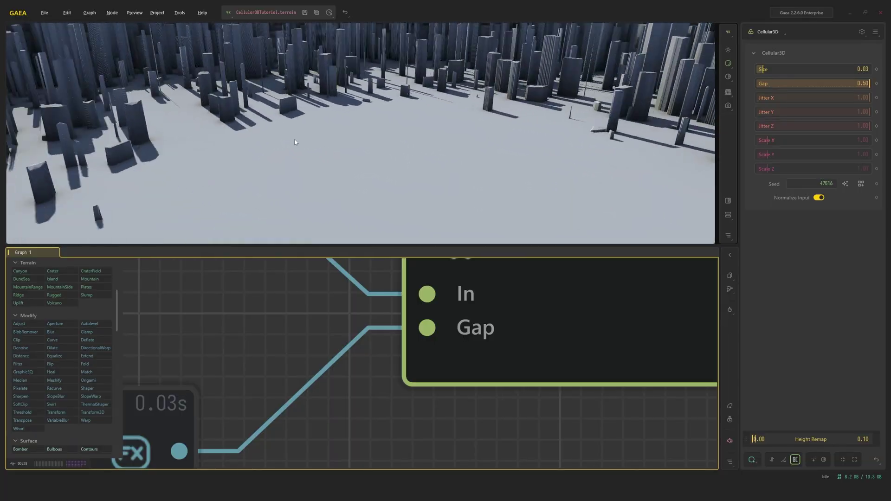
left_click_drag(291, 138, 434, 133)
scroll(349, 157, "down", 5)
scroll(427, 155, "down", 8)
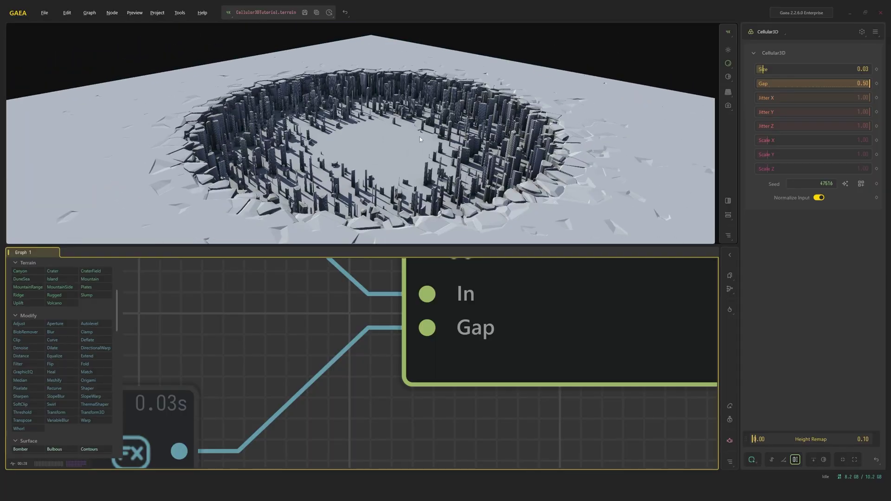
Step: Preview the RadialGradient, Cellular3D and first Erosion2 nodes in turn in the lower textured crater graph
scroll(431, 301, "down", 10)
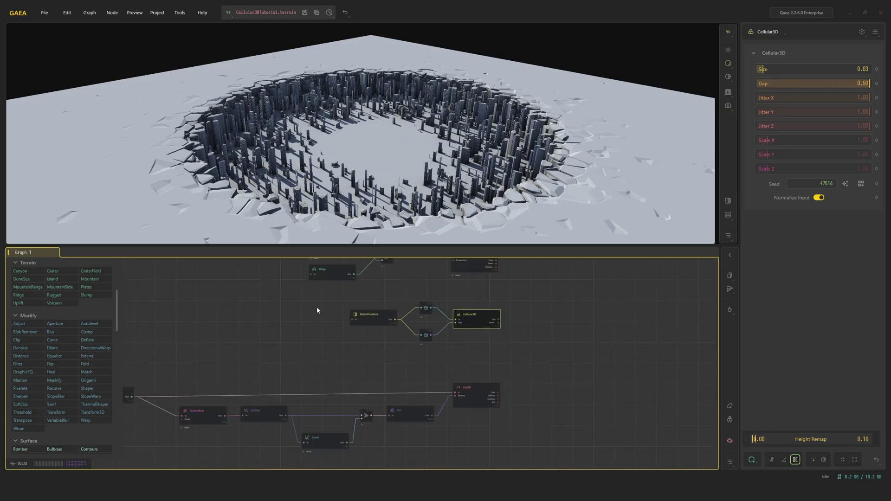
scroll(301, 330, "down", 3)
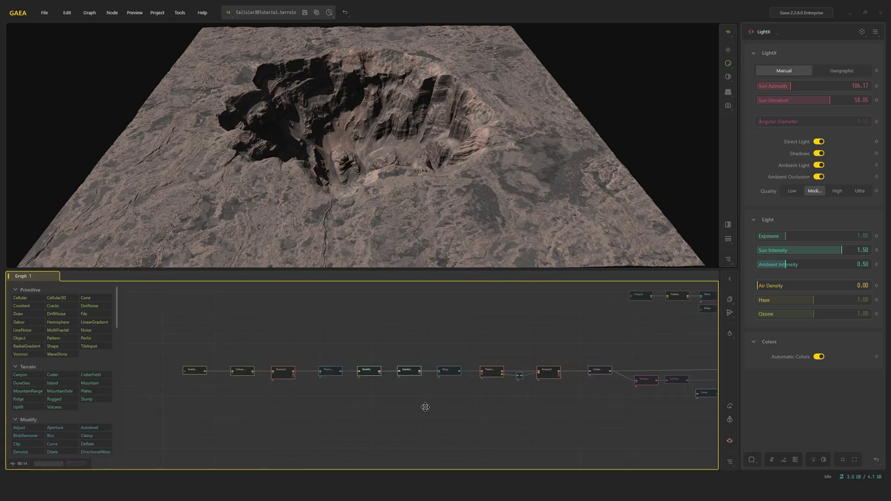
left_click(254, 364)
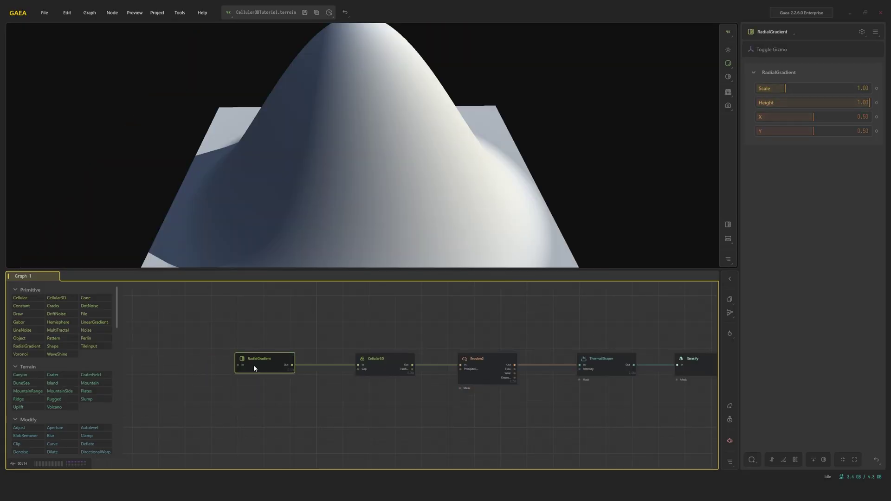
left_click(398, 358)
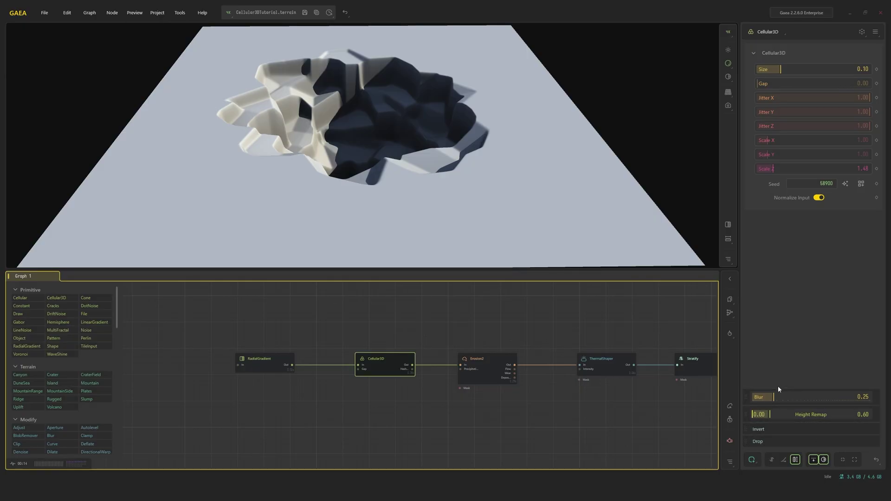
left_click(488, 366)
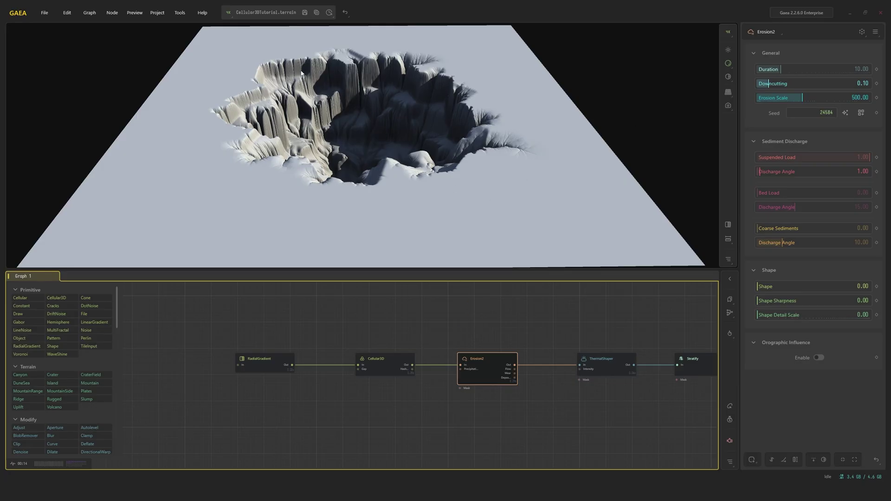
Step: Preview the ThermalShaper, Stratify and Sandstone nodes that follow the first Erosion2 to review the crater's rock layering
middle_click_drag(542, 358, 287, 334)
left_click(352, 338)
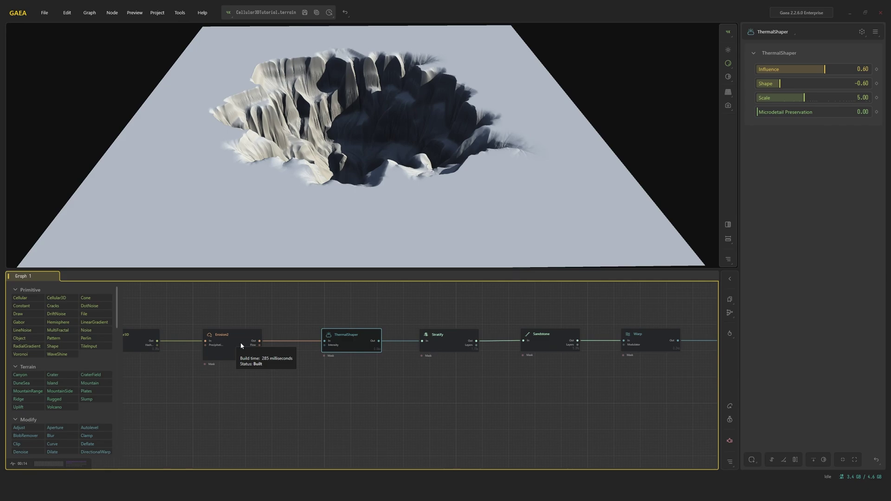
left_click(457, 346)
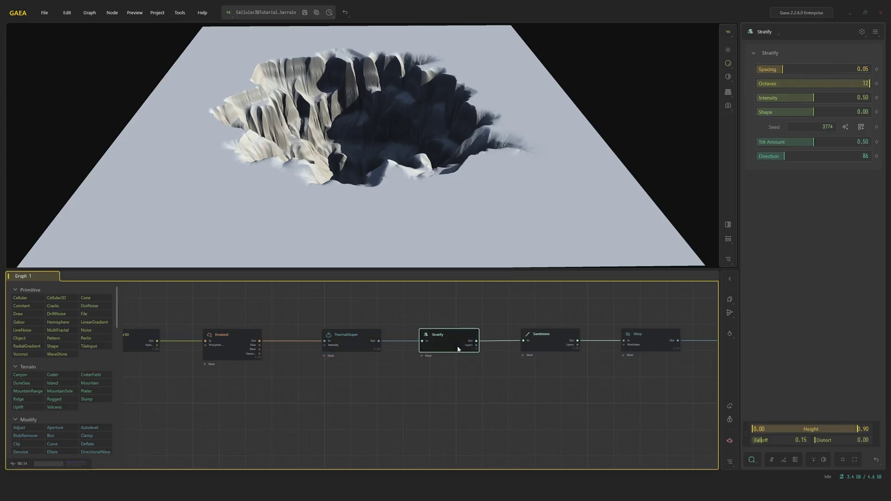
middle_click_drag(547, 367, 455, 378)
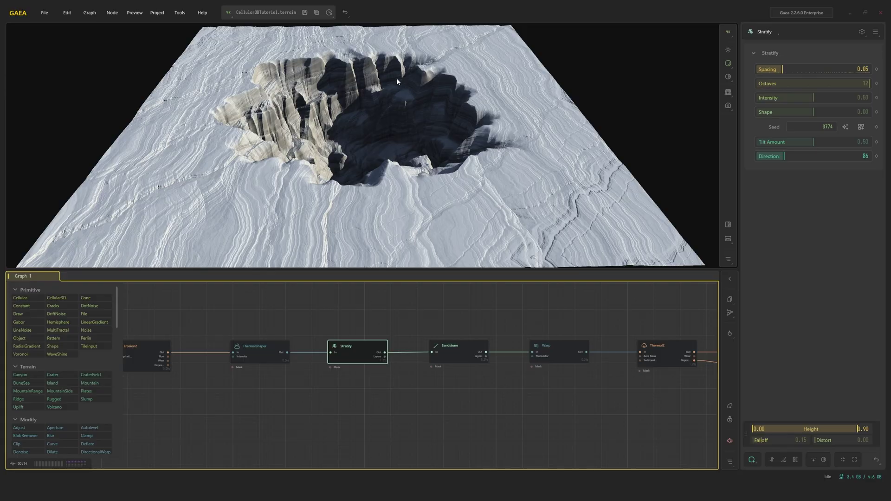
left_click(466, 343)
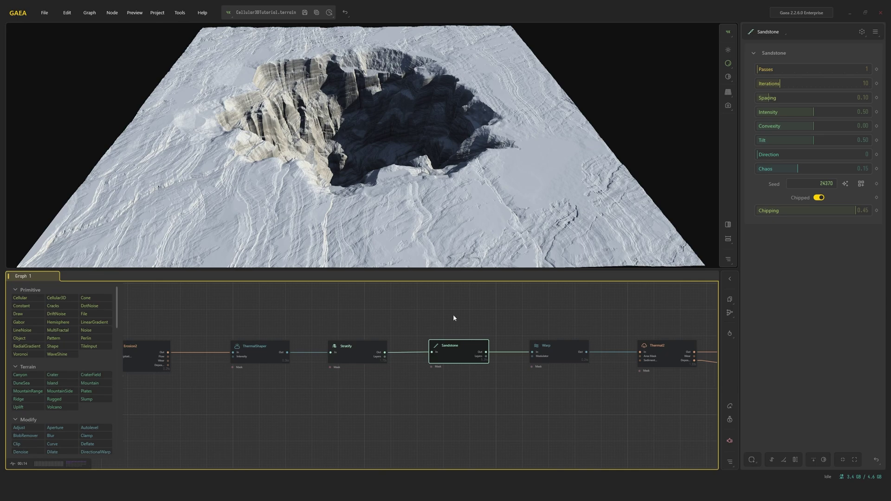
Step: Preview the Warp and Thermal2 nodes, then the Adjust node and the second Erosion2 it feeds
middle_click_drag(478, 327, 261, 328)
left_click(345, 356)
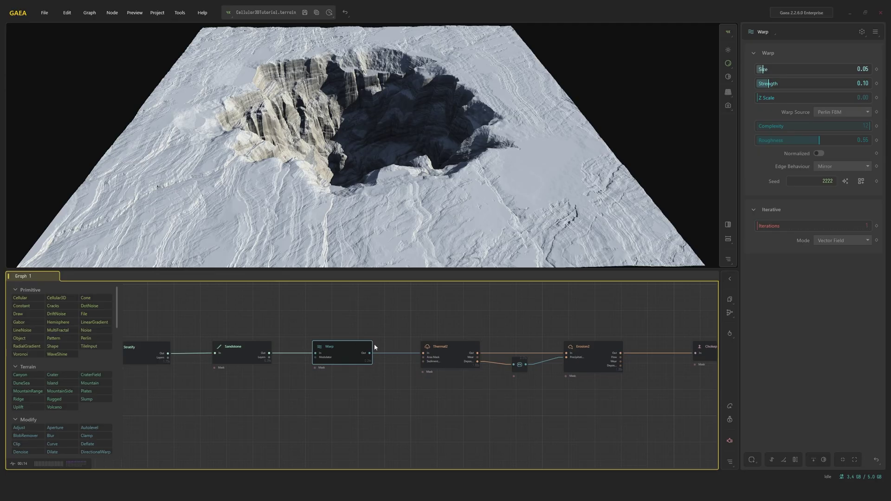
left_click(439, 352)
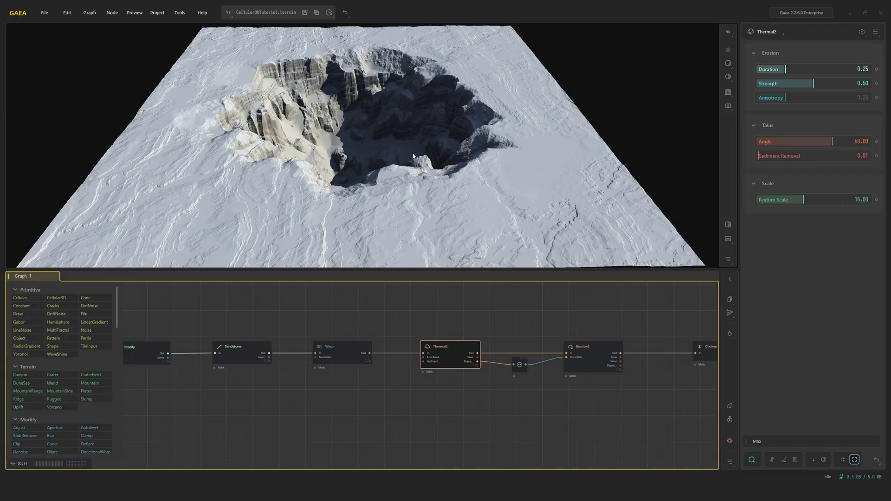
middle_click_drag(523, 315, 414, 309)
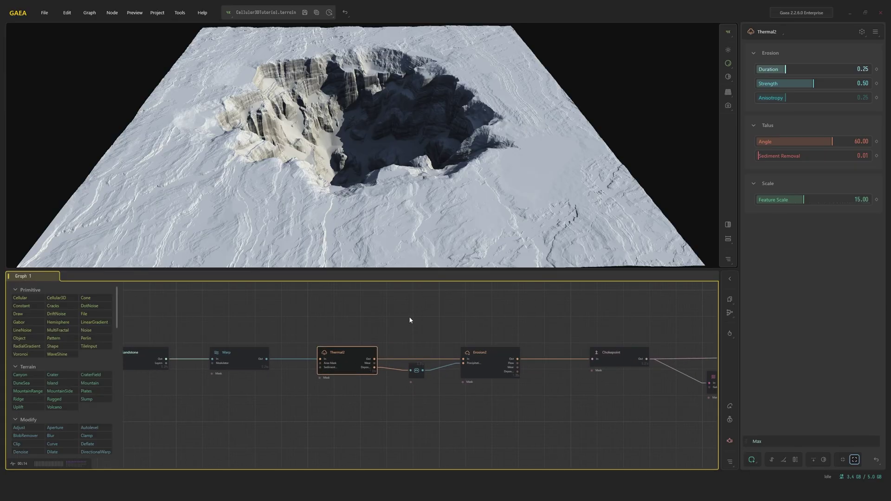
left_click(417, 371)
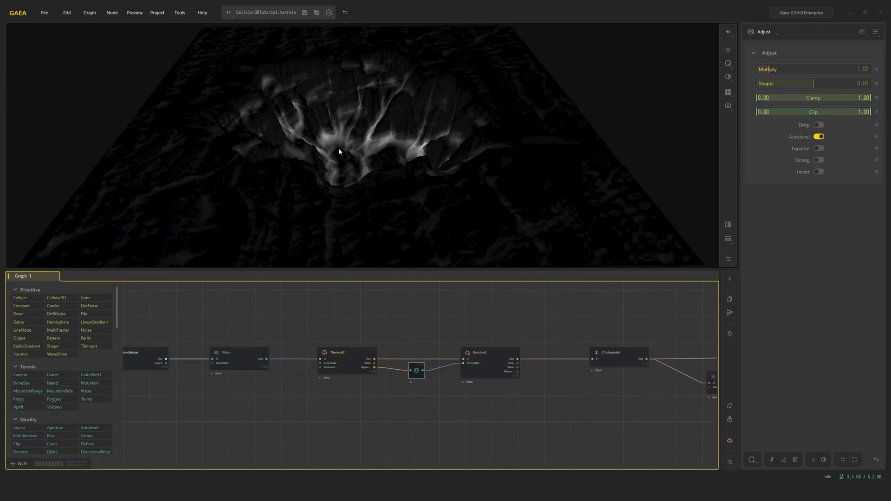
left_click(505, 372)
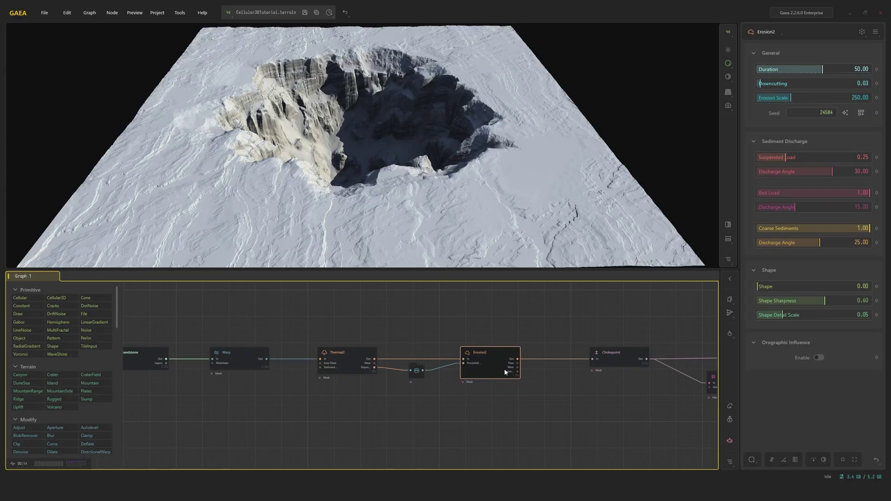
Step: Compare the crater walls between Thermal2 and Erosion2 up close, checking the Adjust node that links Deposits to Precipitation
scroll(485, 371, "up", 4)
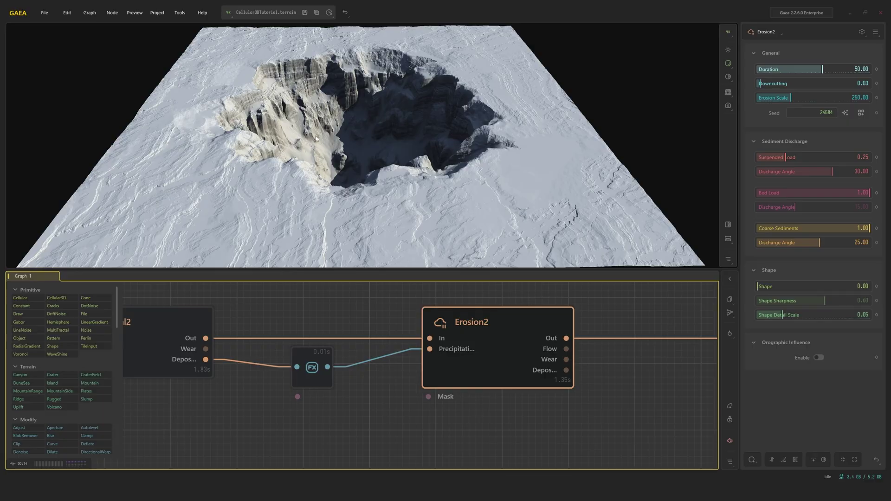
scroll(380, 174, "up", 5)
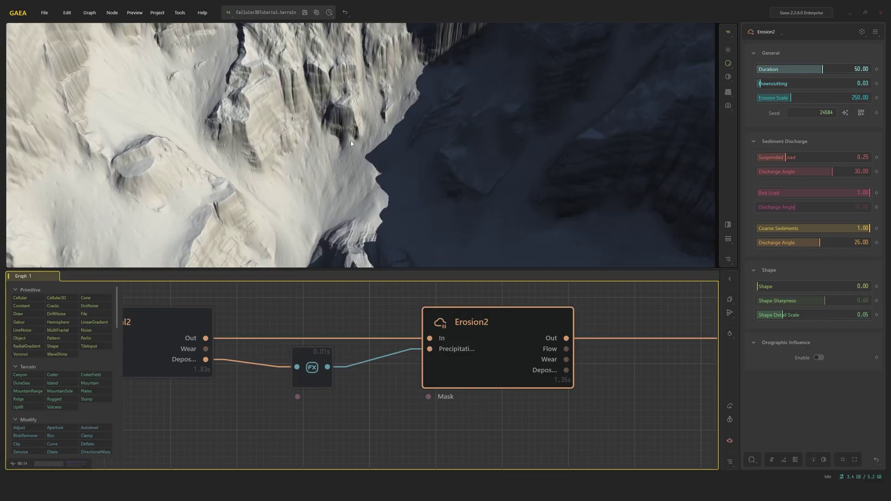
left_click(208, 328)
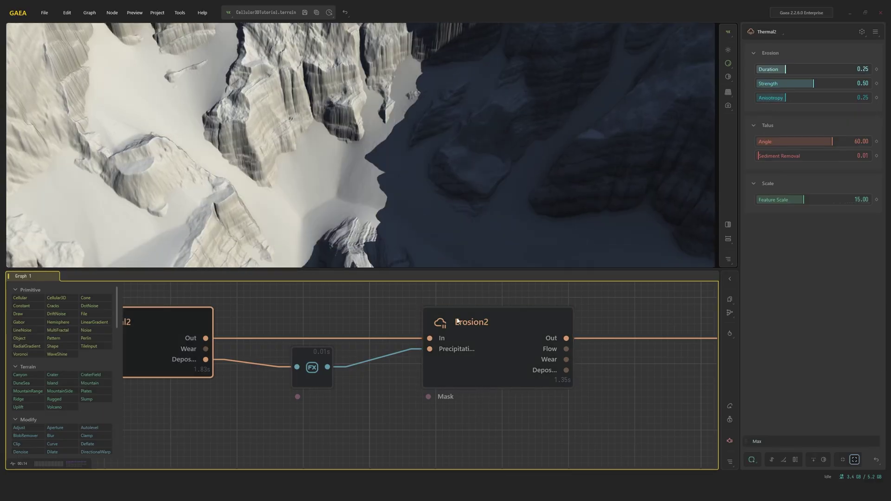
left_click(439, 318)
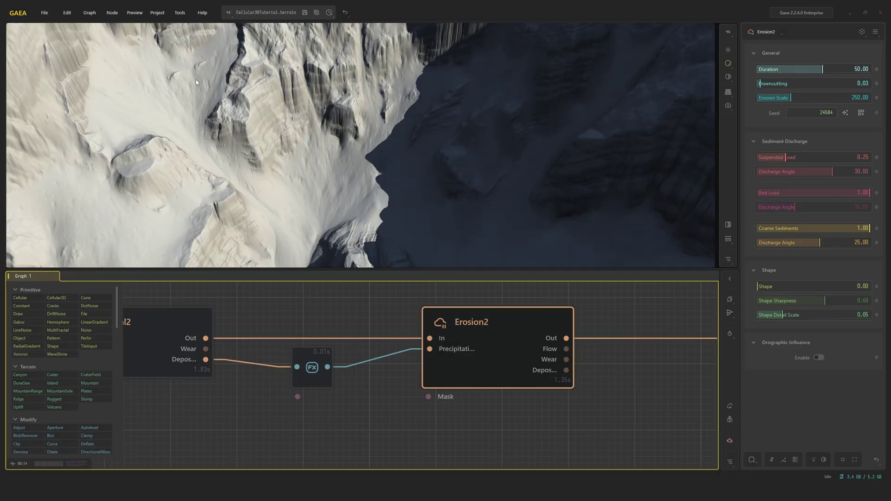
left_click(321, 370)
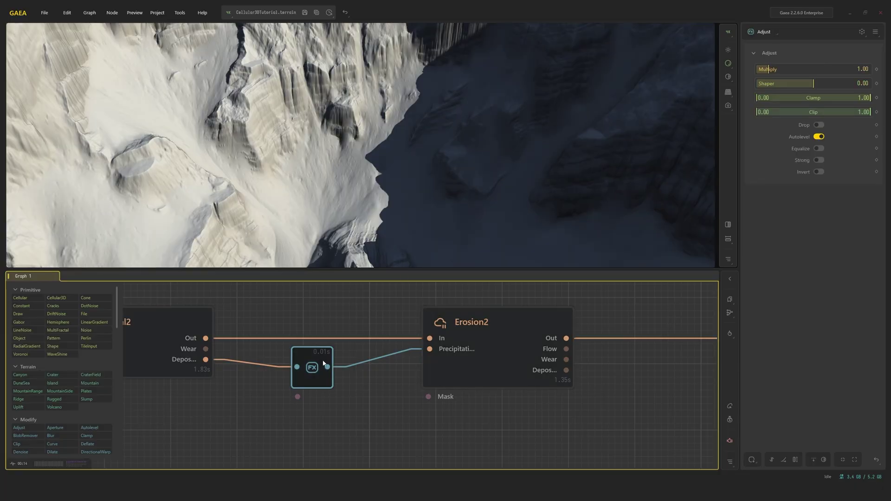
left_click(453, 340)
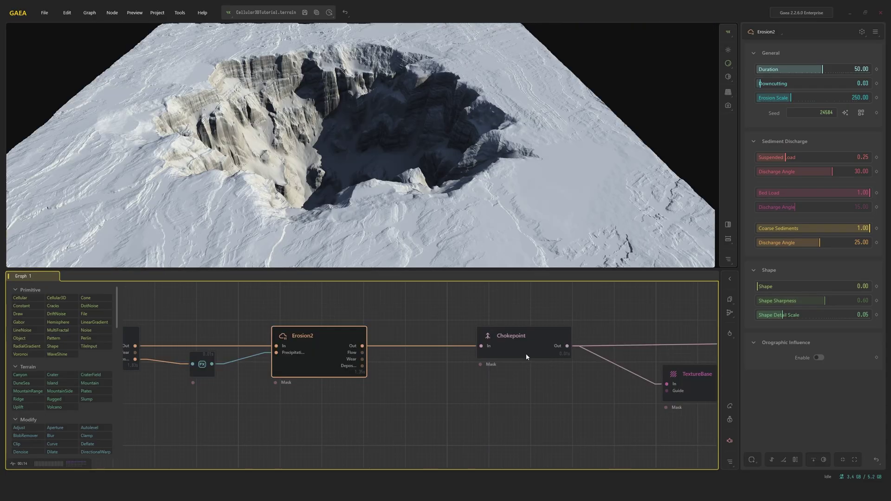
Step: Follow the graph past Chokepoint and preview the TextureBase and SatMap nodes that colour the crater
left_click(525, 353)
middle_click_drag(621, 374, 290, 372)
left_click(381, 378)
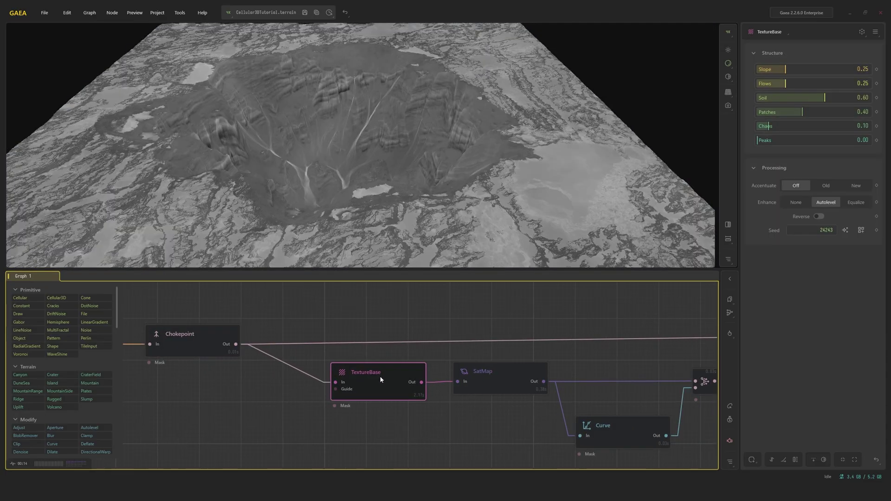
left_click(493, 379)
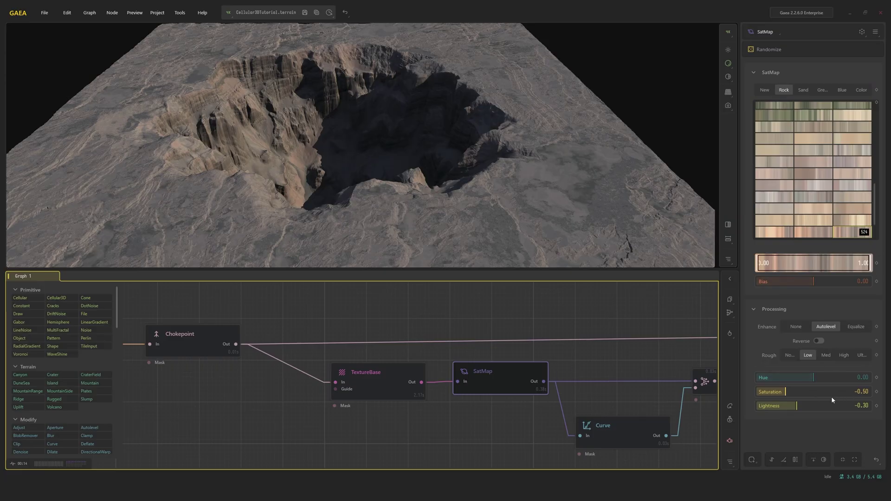
Step: Compare the Curve node's mask with the Combine node that blends it into the SatMap colours
middle_click_drag(607, 366, 478, 348)
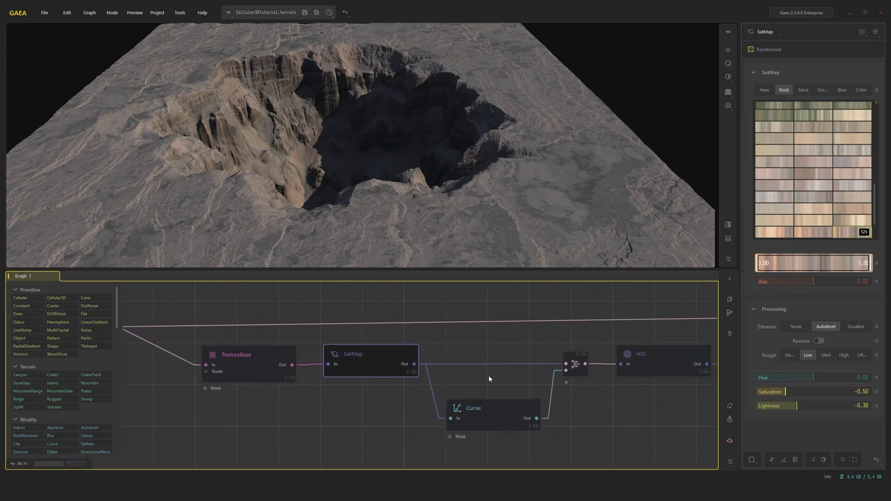
left_click(493, 413)
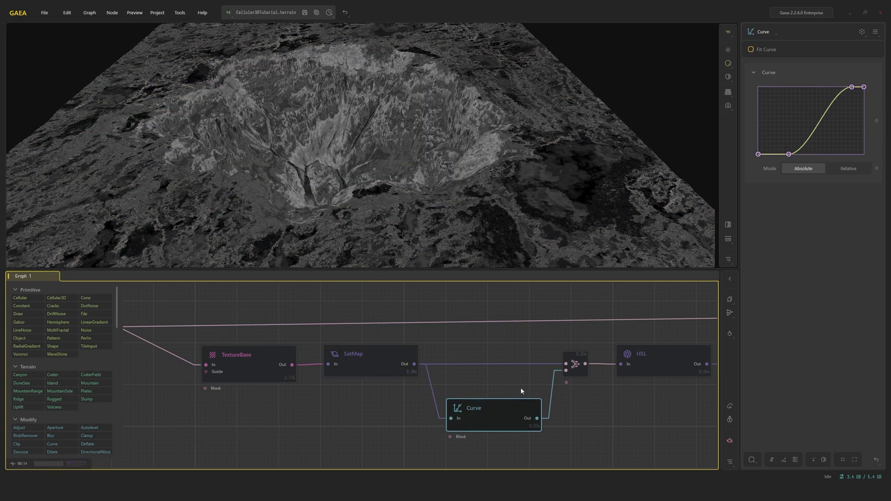
left_click(578, 362)
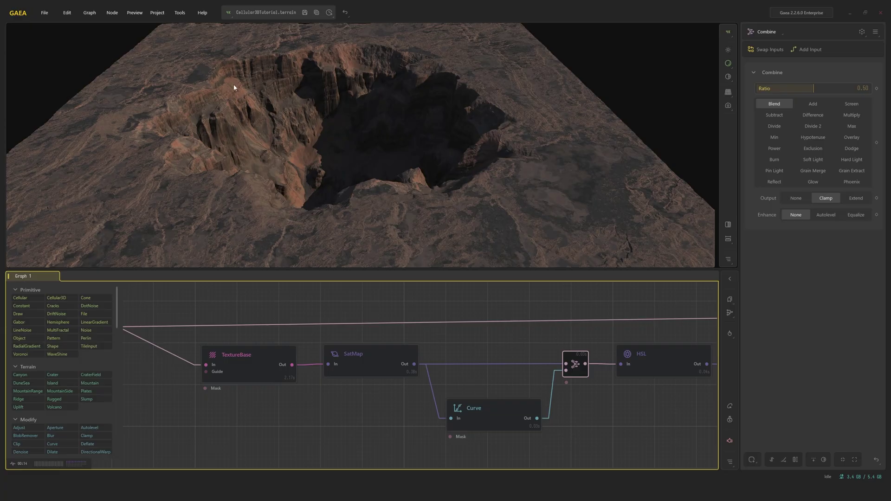
left_click(511, 407)
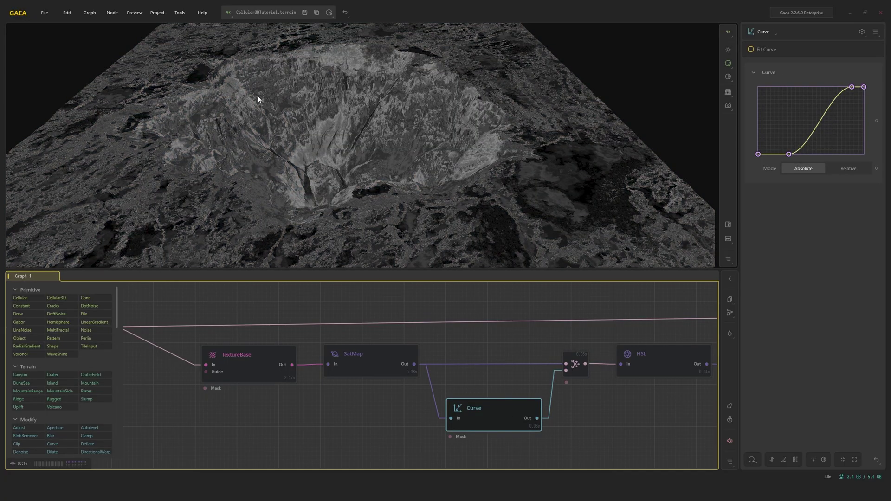
left_click(574, 366)
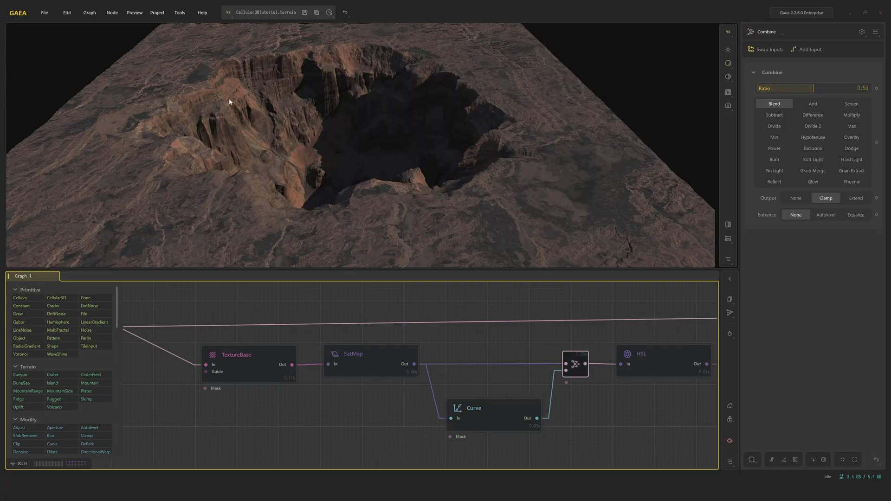
Step: Preview the HSL node's colour correction, then the final LightX node of the crater graph
middle_click_drag(678, 381, 502, 377)
left_click(475, 361)
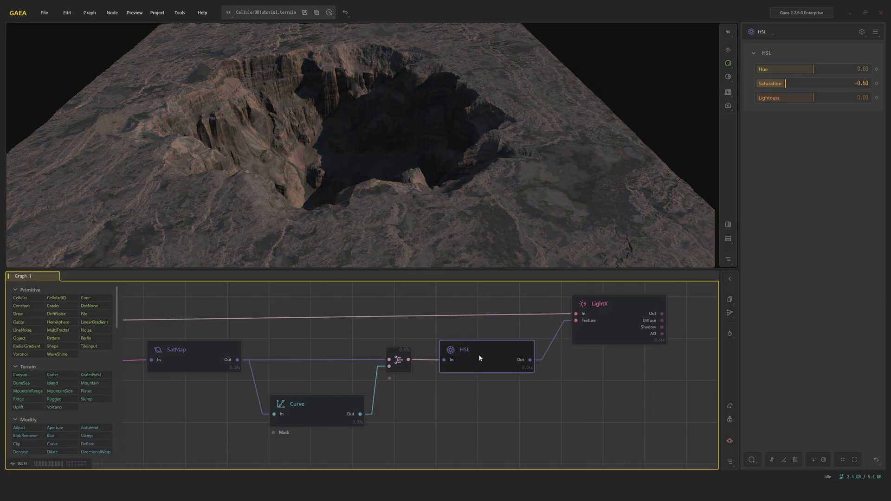
scroll(603, 344, "down", 3)
left_click(568, 343)
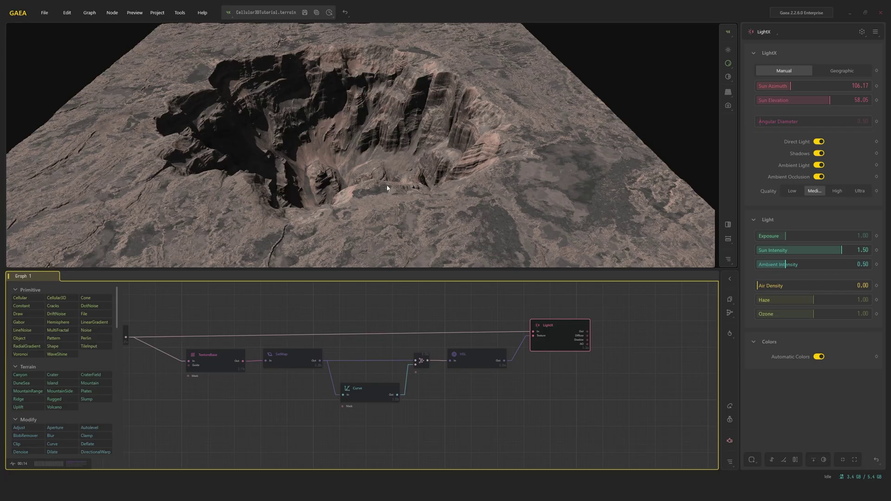
Step: Examine the LightX-lit crater's stratified walls and floor from a closer angle
left_click_drag(381, 126, 295, 144)
middle_click_drag(295, 145, 339, 186)
scroll(408, 176, "up", 5)
left_click_drag(429, 184, 450, 166)
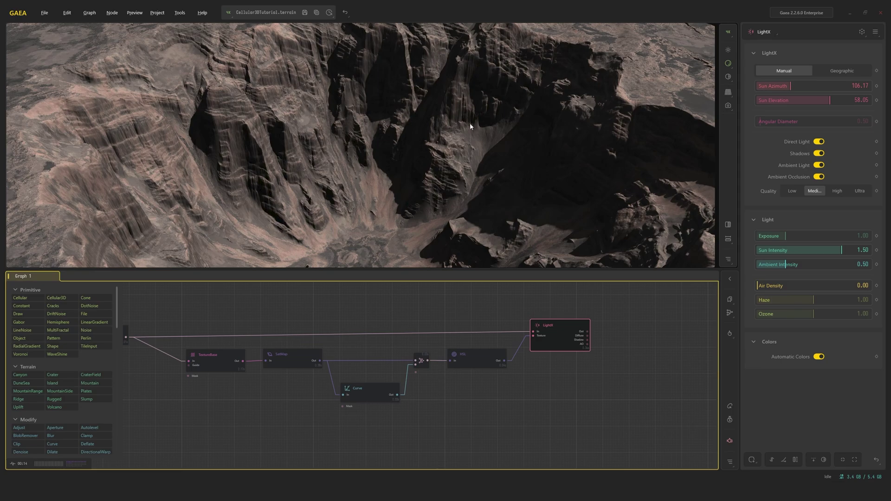
Step: Inspect the coloured sediment and rock bases on the crater floor up close, and the crater from above
scroll(464, 142, "down", 3)
left_click_drag(482, 159, 534, 140)
scroll(493, 171, "up", 6)
scroll(533, 170, "up", 3)
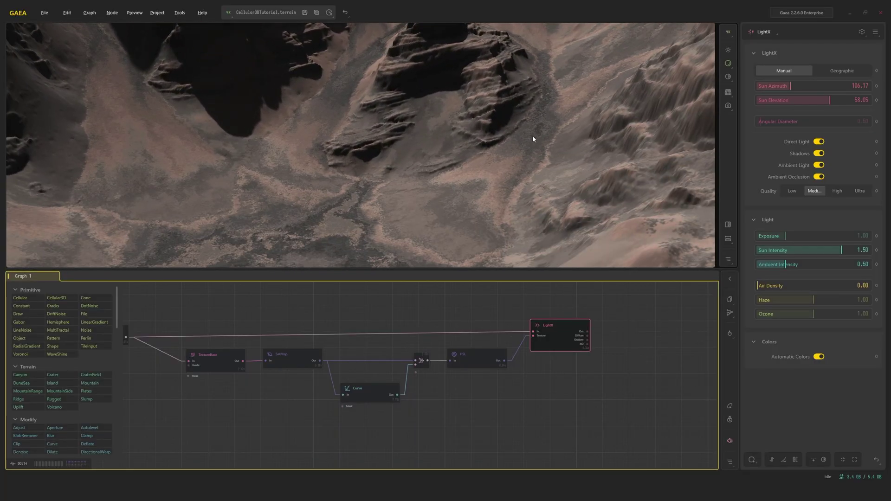
scroll(457, 88, "up", 2)
left_click_drag(457, 89, 441, 197)
scroll(441, 197, "down", 10)
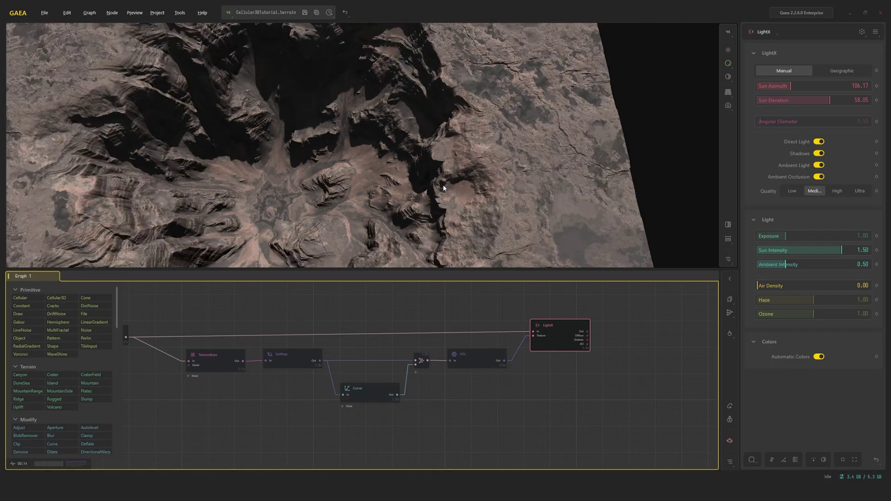
Step: Examine the crater's rim and the layered outcrops around its centre, finishing with an overview of the whole terrain and its node chain
scroll(492, 139, "up", 2)
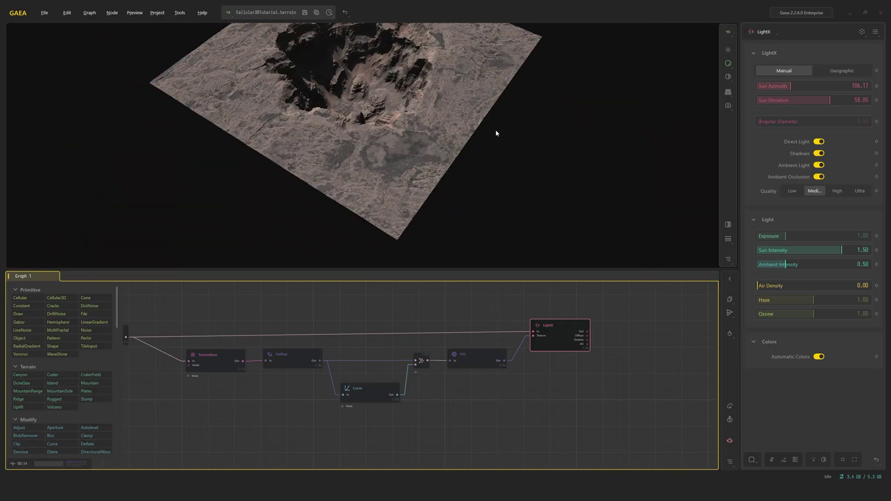
scroll(464, 149, "up", 8)
scroll(434, 166, "down", 5)
left_click_drag(434, 166, 408, 152)
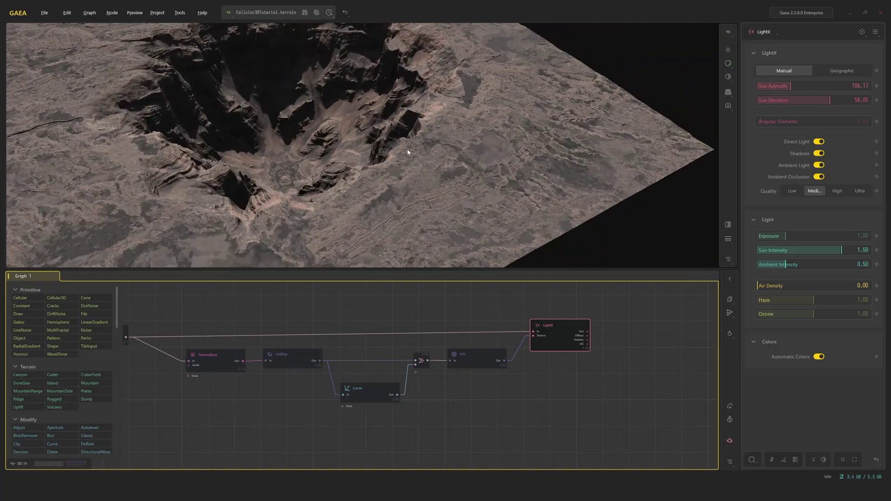
scroll(354, 150, "up", 8)
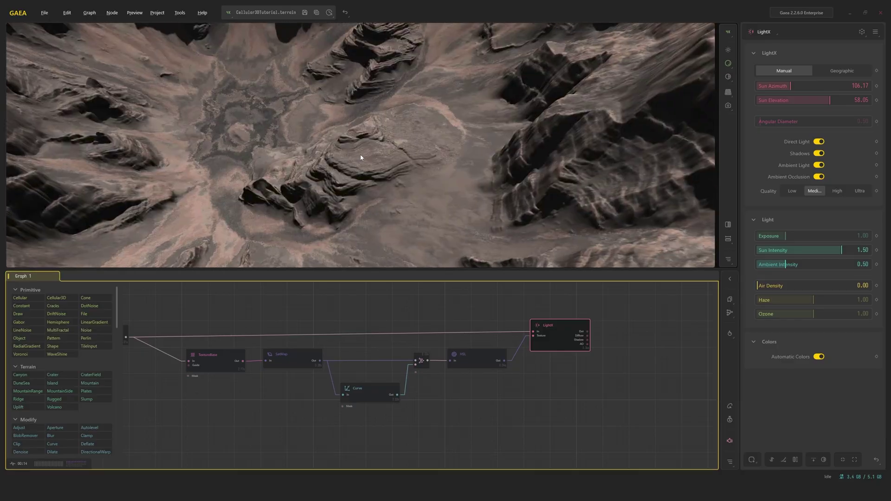
mouse_move(360, 155)
left_mouse_down()
mouse_move(395, 155)
mouse_move(371, 161)
left_mouse_up()
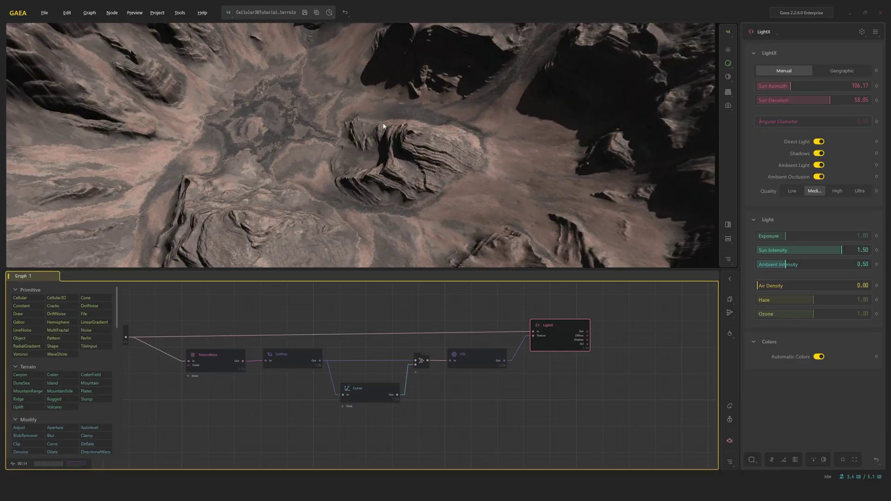
scroll(436, 162, "down", 10)
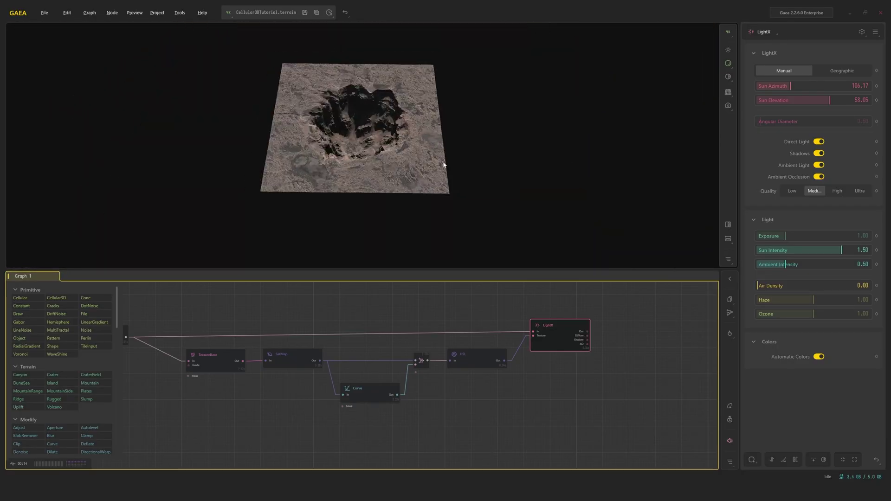
scroll(464, 334, "down", 6)
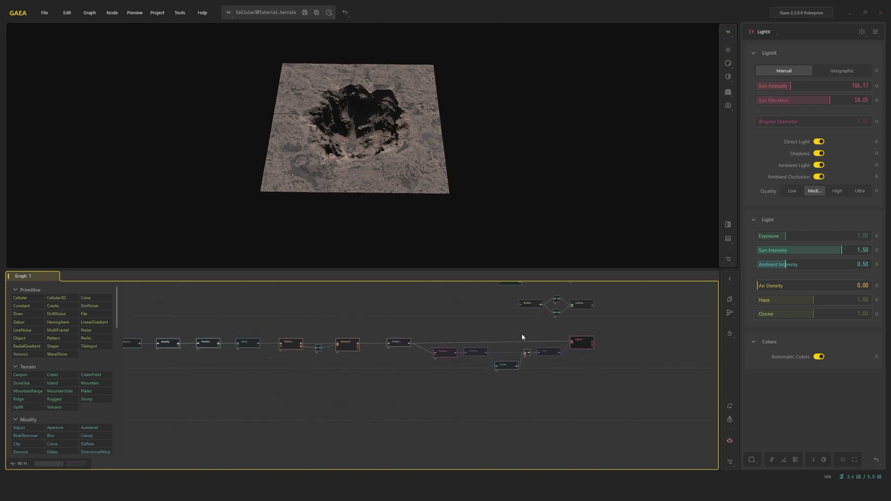